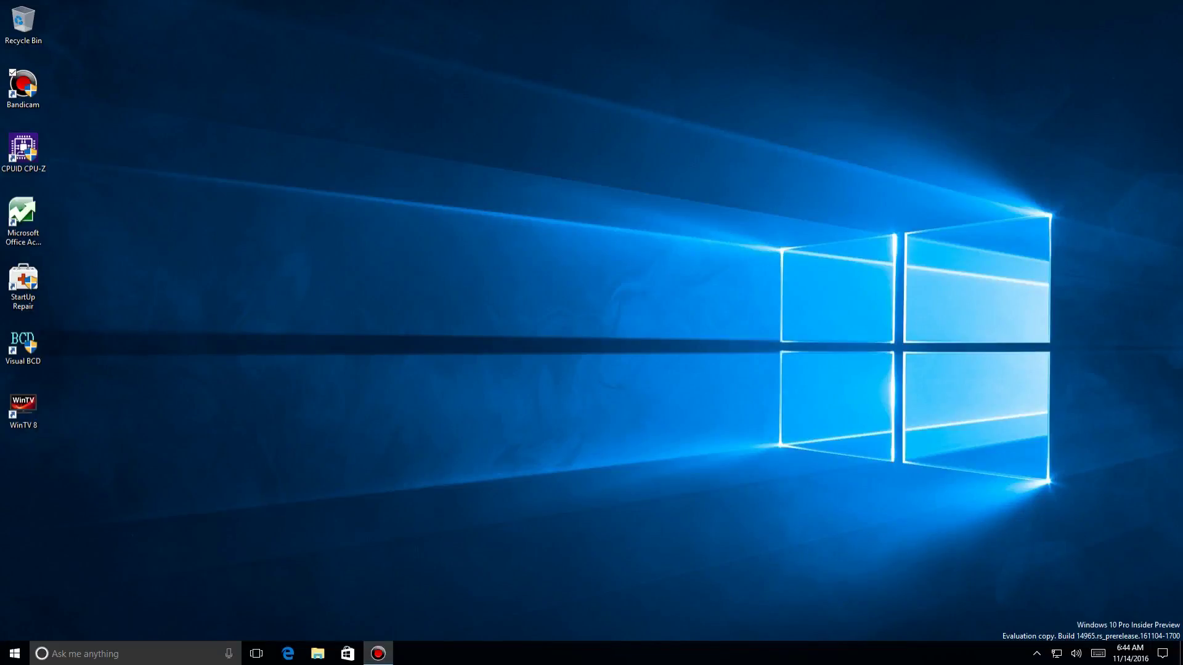
Step: Open the Store, search for "paint" and show the product page of Paint 3D Preview
{"action": "key", "text": "super"}
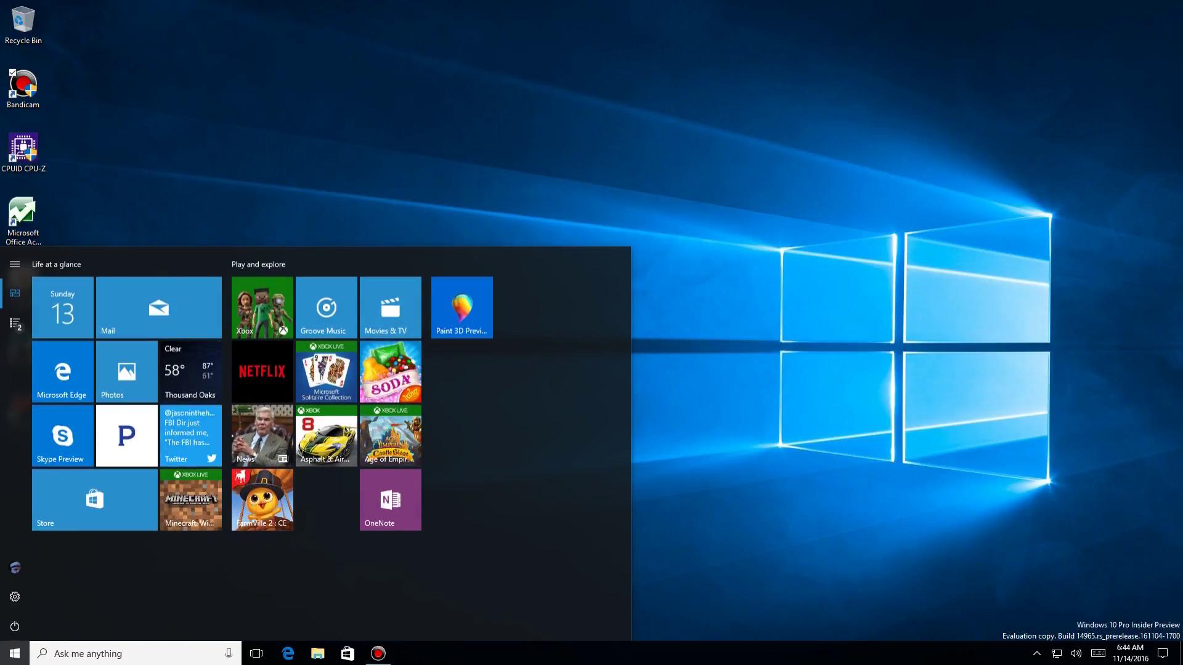
{"action": "left_click", "coordinate": [95, 500]}
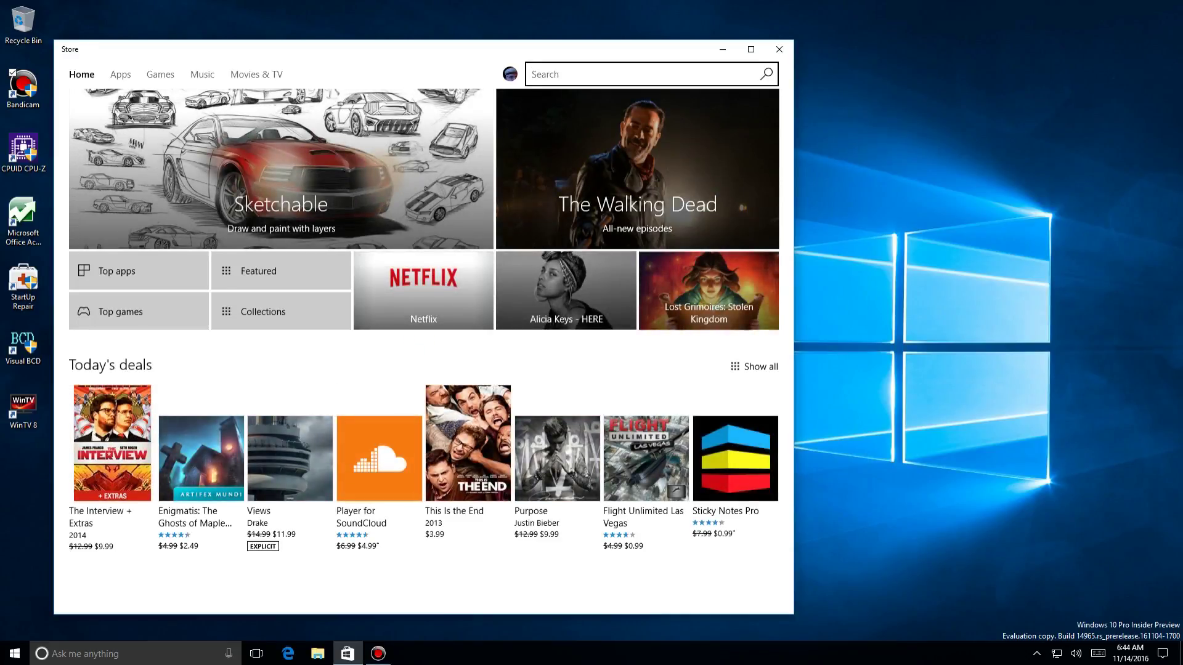
{"action": "type", "text": "paint"}
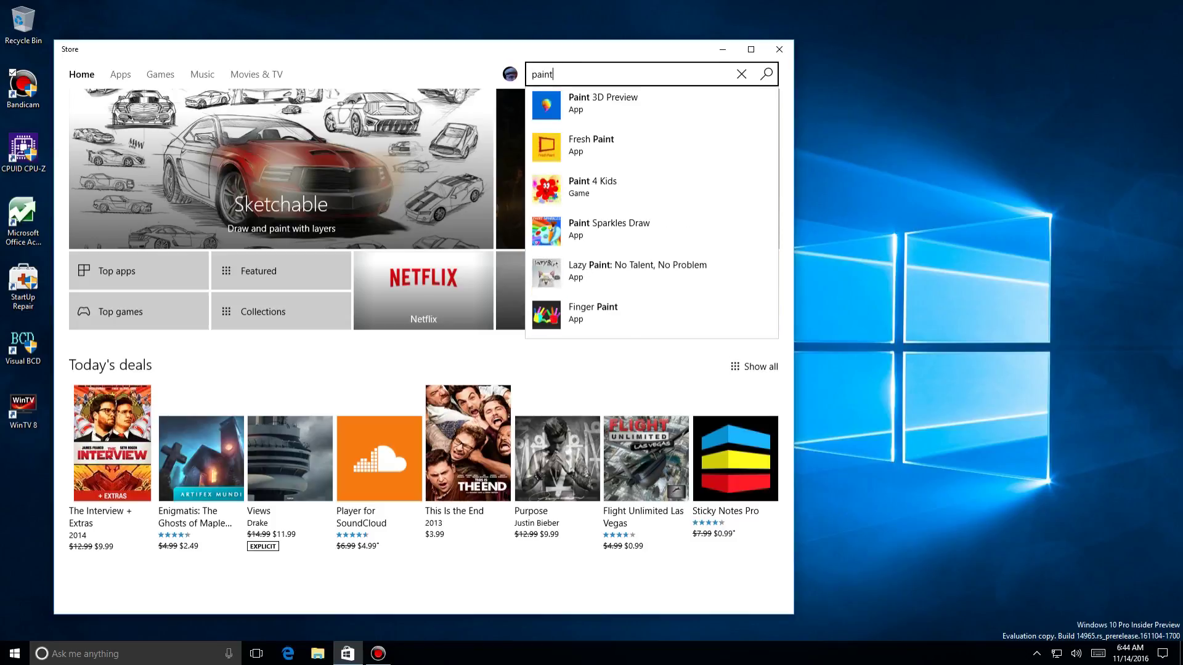
{"action": "key", "text": "Down"}
{"action": "key", "text": "Return"}
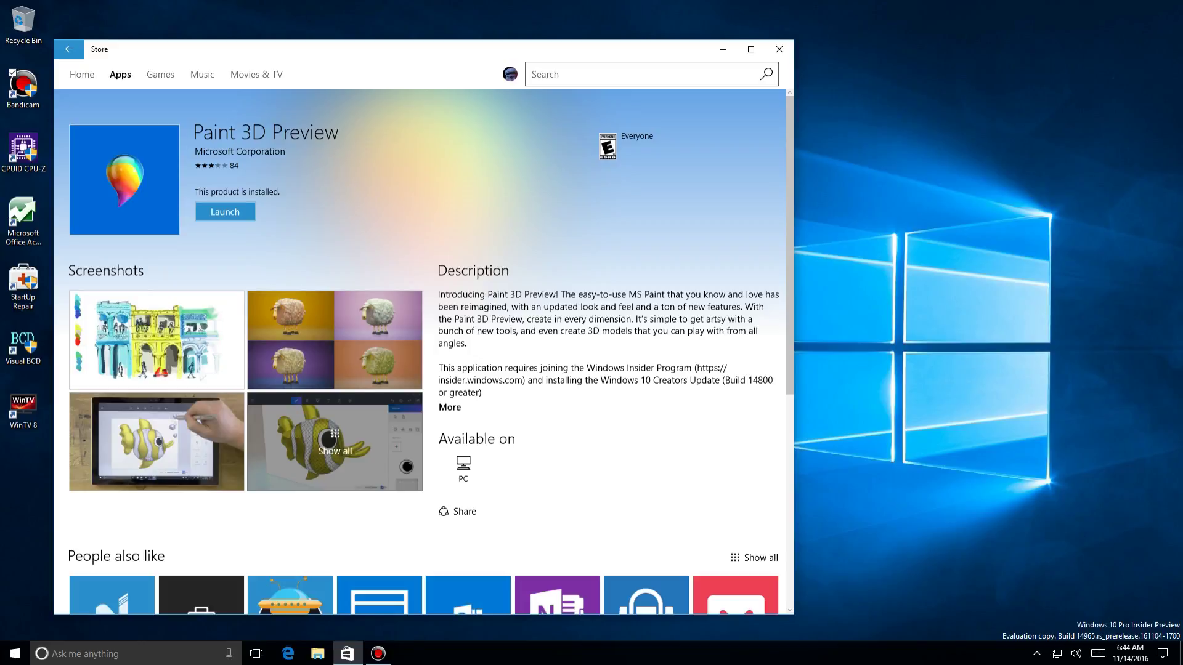
Step: Review the product details, launch Paint 3D Preview from its Store page and close the Store window
{"action": "scroll", "coordinate": [469, 290], "scroll_direction": "down", "scroll_amount": 5}
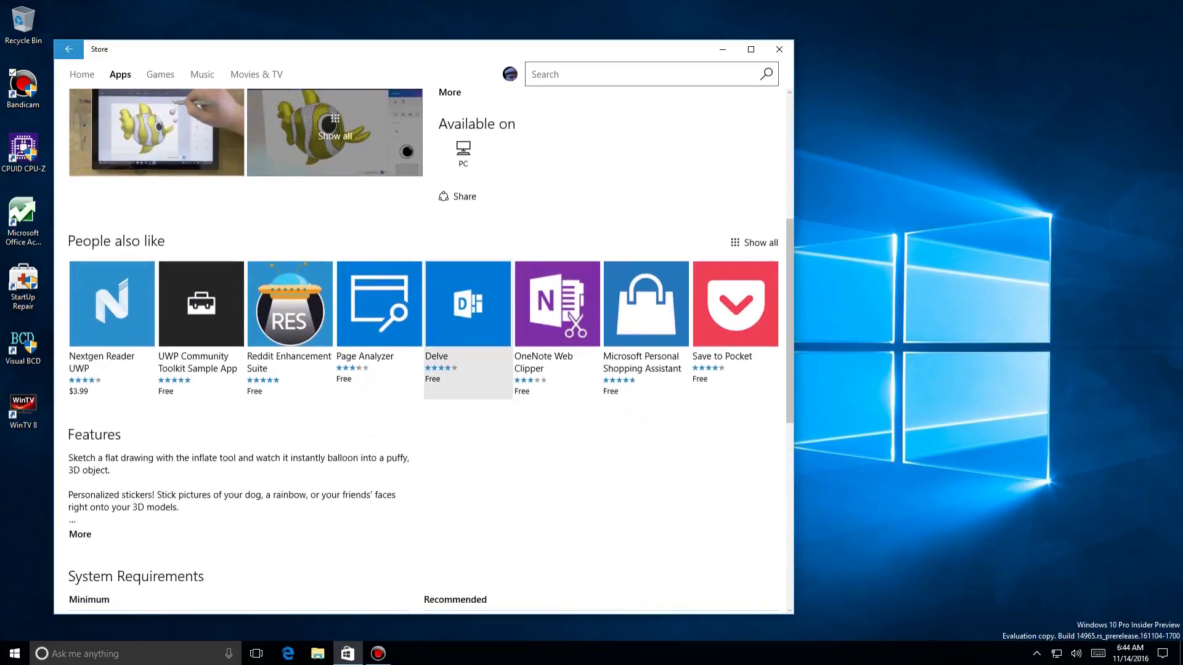
{"action": "scroll", "coordinate": [469, 290], "scroll_direction": "down", "scroll_amount": 4}
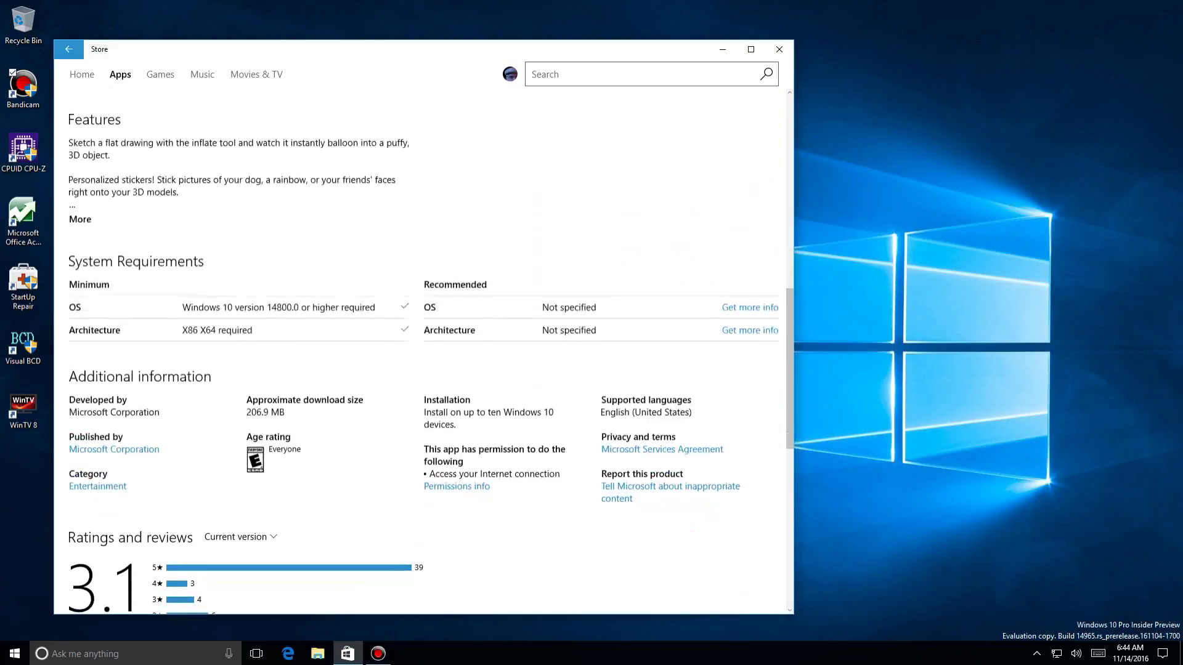
{"action": "scroll", "coordinate": [469, 289], "scroll_direction": "down", "scroll_amount": 1}
{"action": "scroll", "coordinate": [469, 289], "scroll_direction": "up", "scroll_amount": 10}
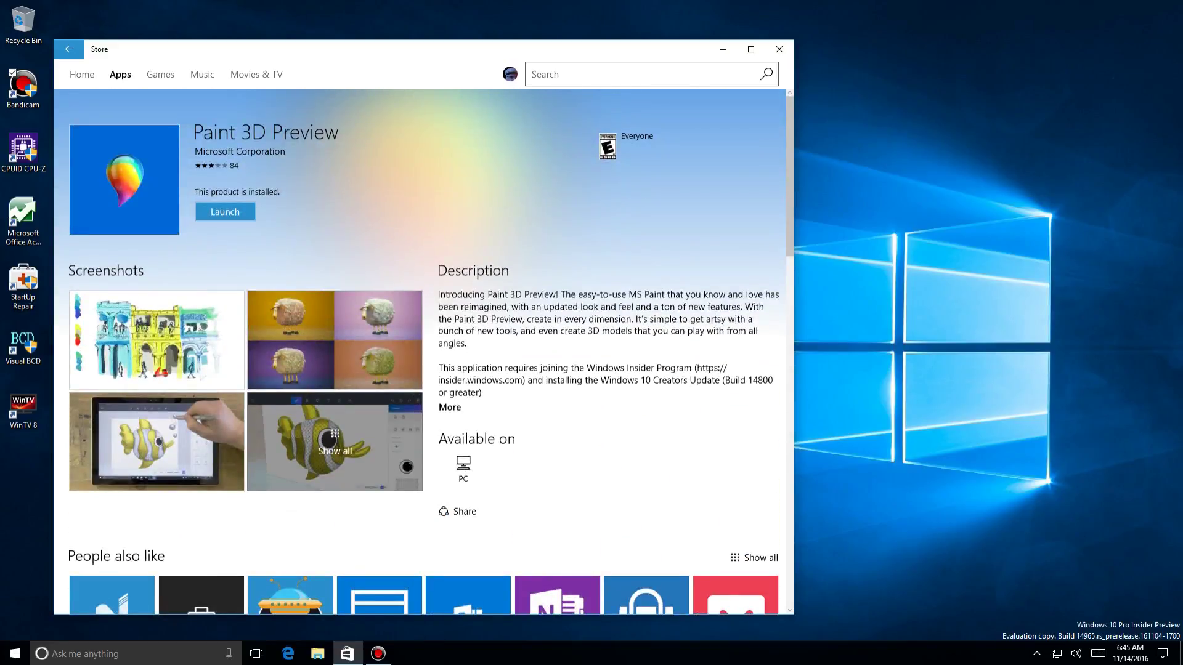
{"action": "left_click", "coordinate": [225, 211]}
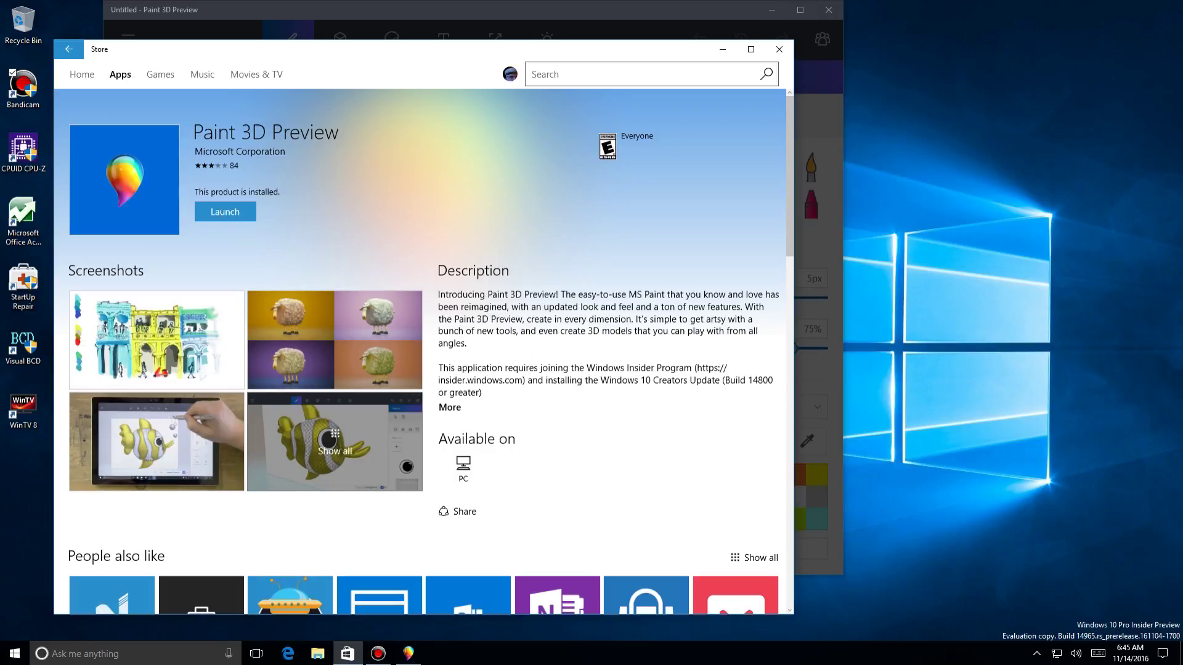
{"action": "left_click", "coordinate": [779, 49]}
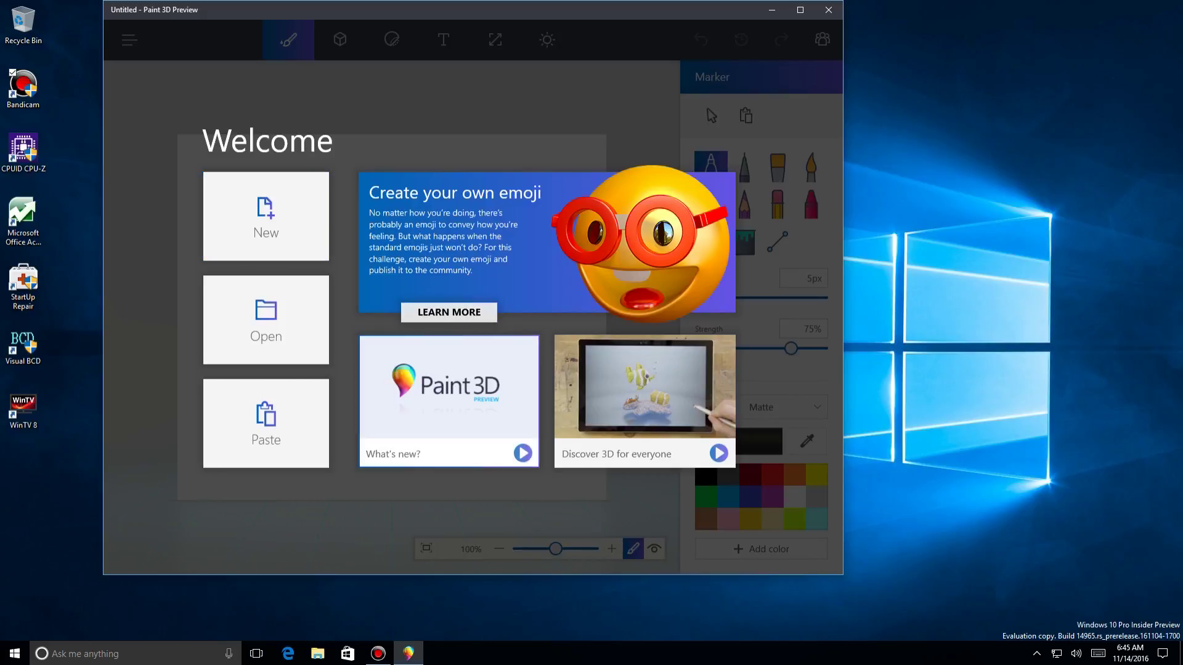
Step: Dismiss the Welcome screen to reach the blank canvas
{"action": "key", "text": "shift+Tab"}
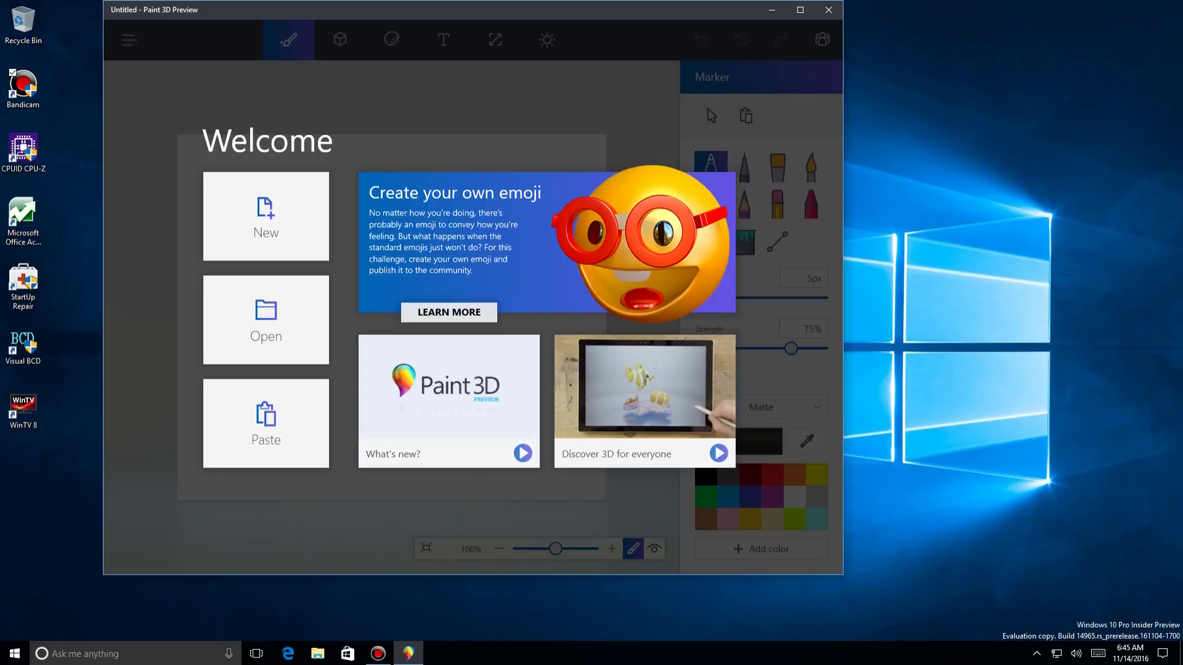
{"action": "key", "text": "Escape"}
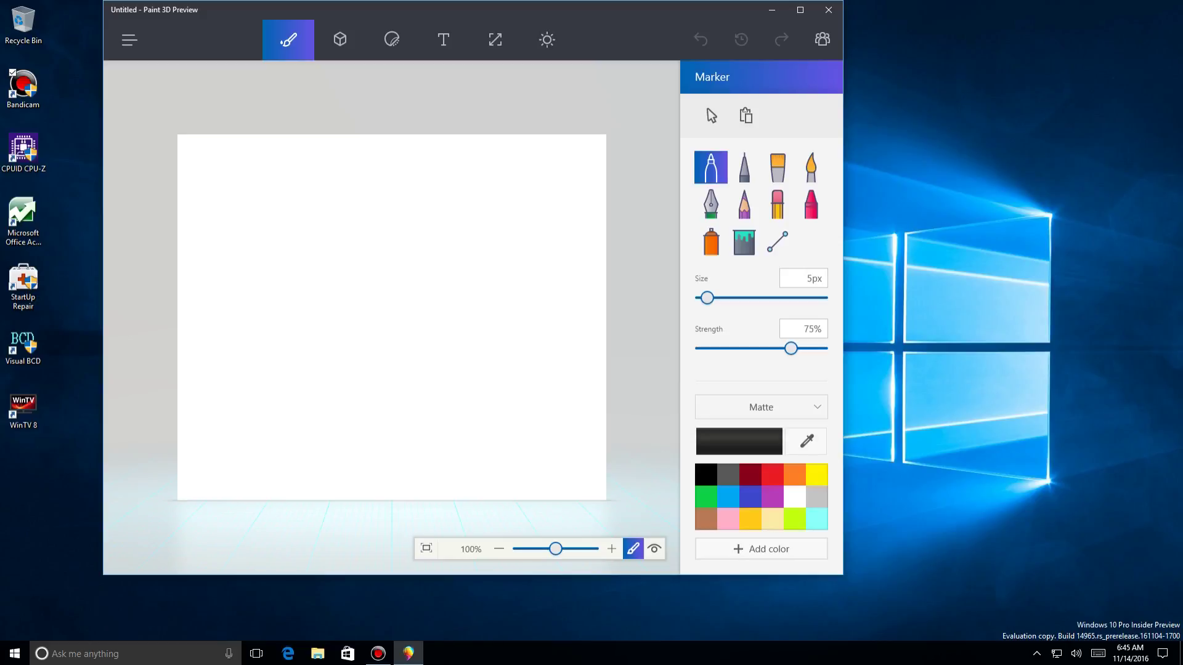
{"action": "key", "text": "Right"}
{"action": "key", "text": "Right"}
{"action": "key", "text": "Right"}
{"action": "key", "text": "Left"}
{"action": "key", "text": "Left"}
{"action": "key", "text": "Left"}
{"action": "key", "text": "Down"}
{"action": "key", "text": "Right"}
{"action": "key", "text": "Right"}
{"action": "key", "text": "Right"}
{"action": "key", "text": "Left"}
{"action": "key", "text": "Left"}
{"action": "key", "text": "Left"}
{"action": "key", "text": "Left"}
{"action": "key", "text": "Left"}
{"action": "key", "text": "Left"}
{"action": "key", "text": "Tab"}
{"action": "key", "text": "Tab"}
{"action": "key", "text": "Left"}
{"action": "key", "text": "Left"}
{"action": "key", "text": "Tab"}
Step: Draw a black S-shaped stroke with the 5px Marker and a second S beside it in dark red
{"action": "mouse_move", "coordinate": [298, 191]}
{"action": "left_mouse_down"}
{"action": "mouse_move", "coordinate": [243, 244]}
{"action": "mouse_move", "coordinate": [284, 294]}
{"action": "mouse_move", "coordinate": [281, 329]}
{"action": "mouse_move", "coordinate": [235, 354]}
{"action": "left_mouse_up"}
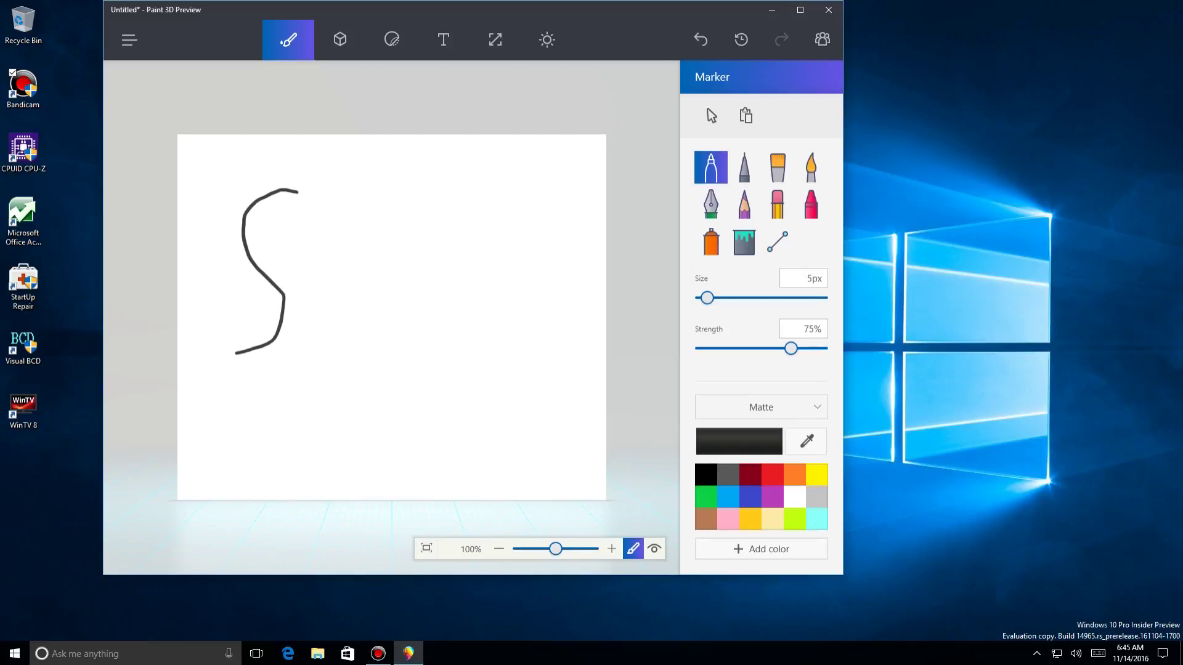
{"action": "left_click", "coordinate": [749, 475]}
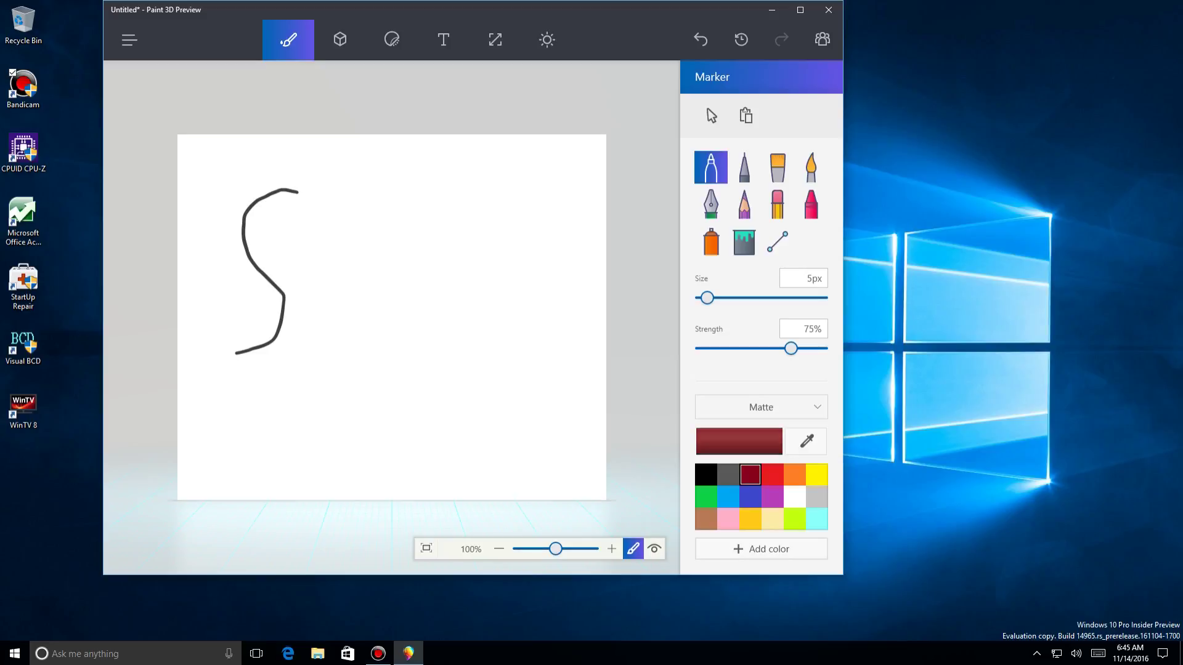
{"action": "mouse_move", "coordinate": [395, 199]}
{"action": "left_mouse_down"}
{"action": "mouse_move", "coordinate": [361, 190]}
{"action": "mouse_move", "coordinate": [387, 321]}
{"action": "mouse_move", "coordinate": [306, 362]}
{"action": "left_mouse_up"}
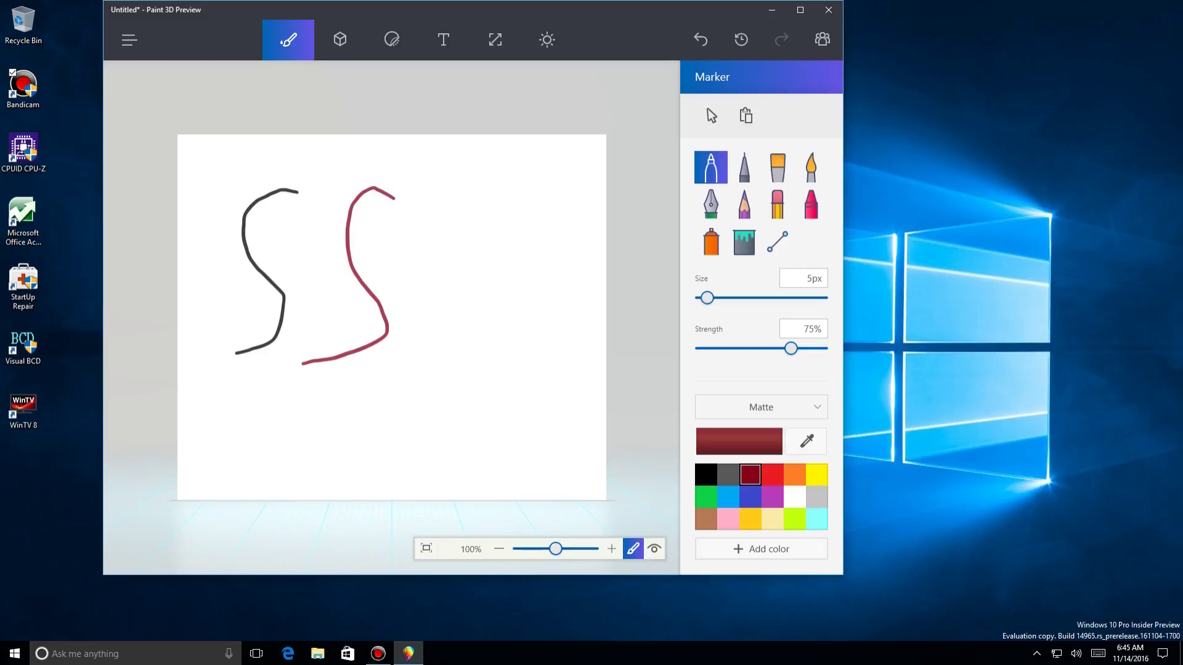
Step: Draw a dark red S-shaped stroke with the Pixel pen and a short thick stroke near the canvas's upper-right corner with the Oil brush
{"action": "left_click", "coordinate": [743, 167]}
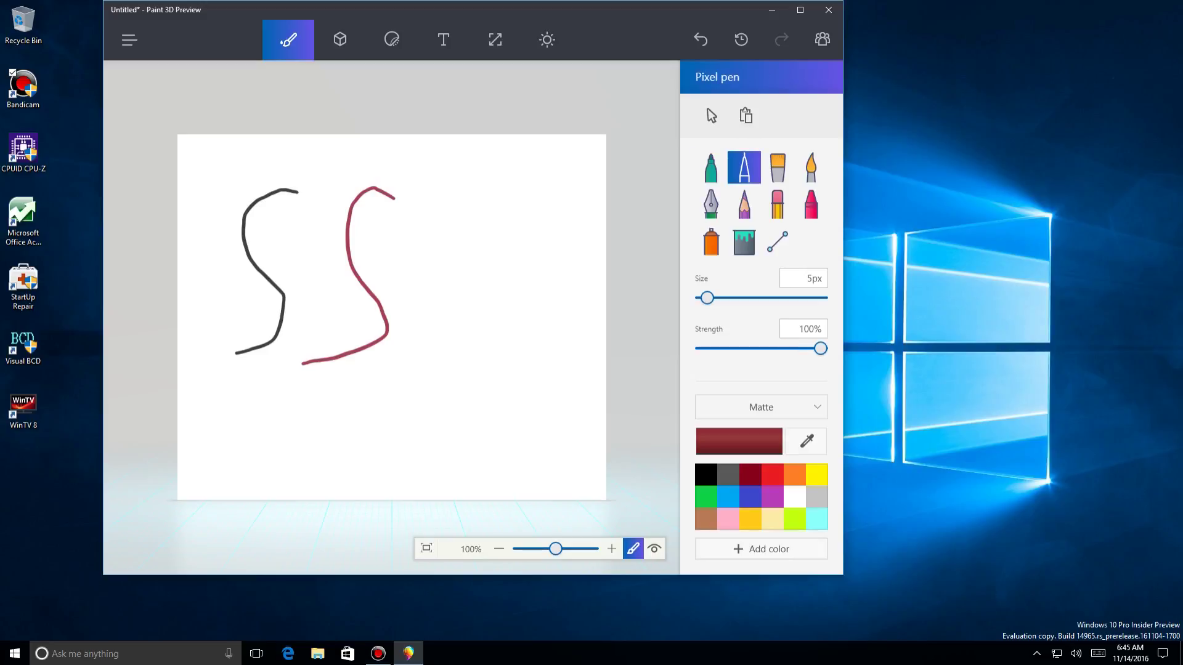
{"action": "mouse_move", "coordinate": [424, 217]}
{"action": "left_mouse_down"}
{"action": "mouse_move", "coordinate": [403, 237]}
{"action": "mouse_move", "coordinate": [447, 302]}
{"action": "mouse_move", "coordinate": [388, 357]}
{"action": "left_mouse_up"}
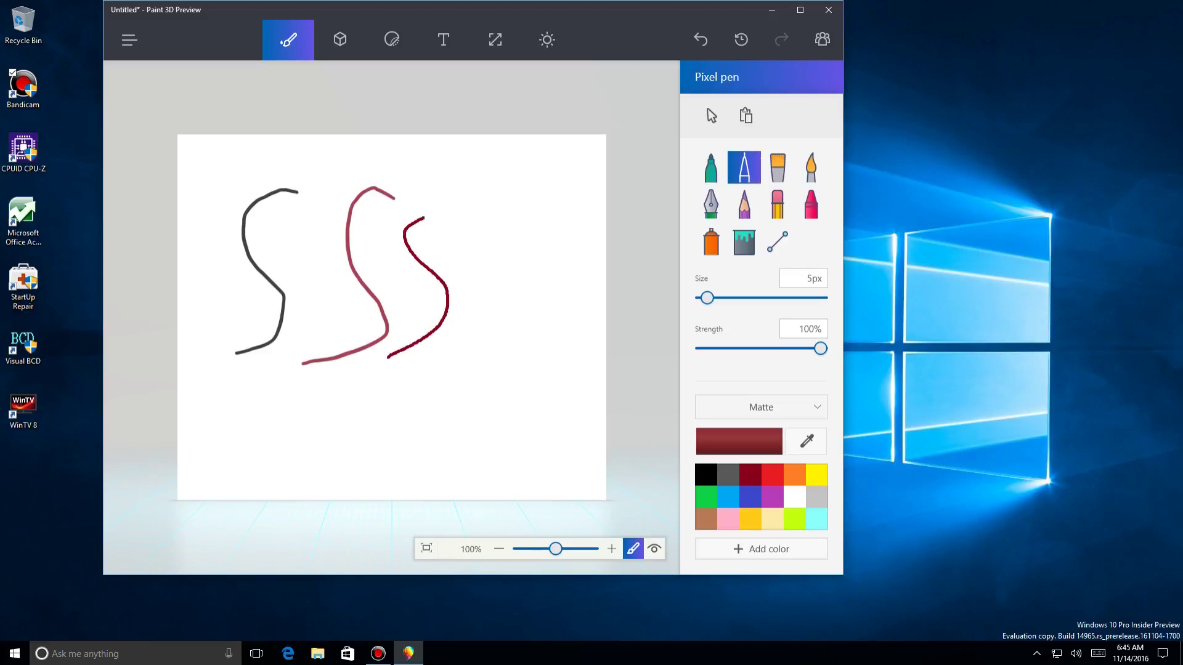
{"action": "left_click", "coordinate": [776, 167]}
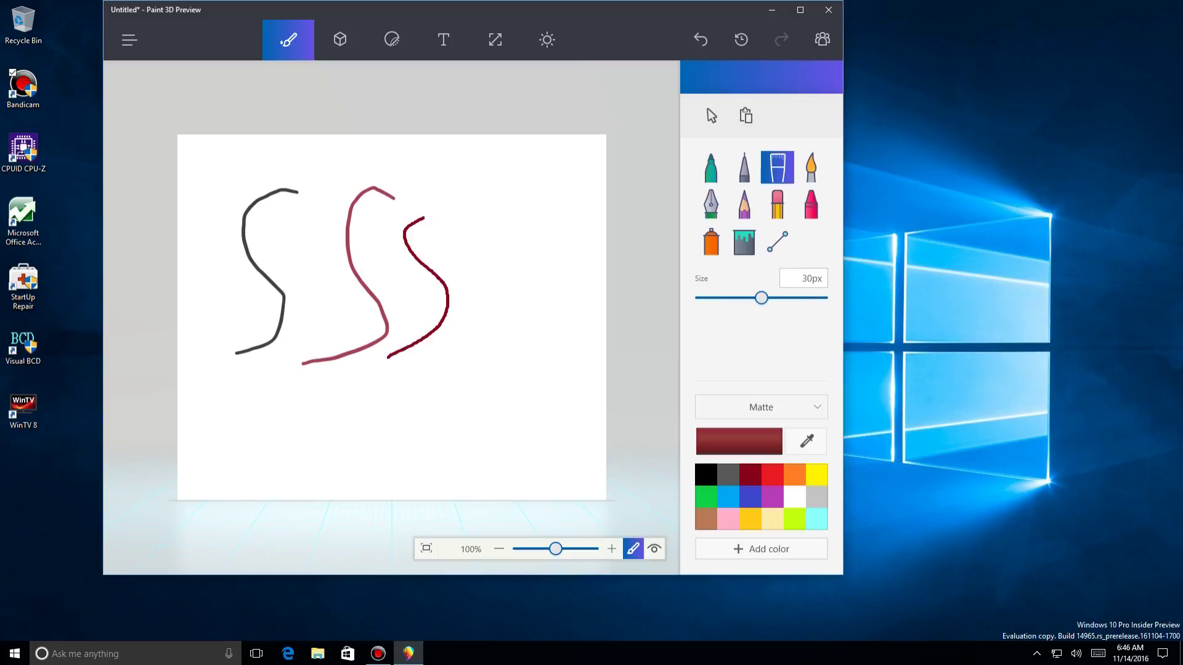
{"action": "left_click_drag", "start_coordinate": [578, 190], "coordinate": [548, 279]}
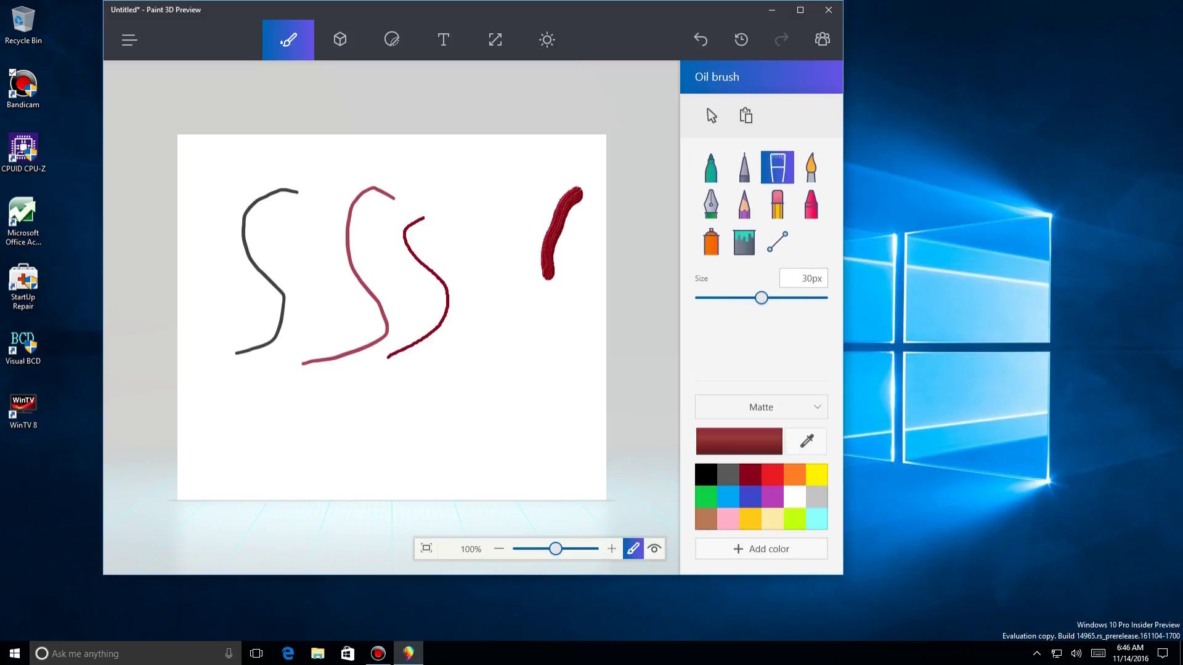
Step: Paint three dark red diagonal strokes in the lower right of the canvas using the Watercolor brush, Calligraphy pen and Pencil
{"action": "left_click", "coordinate": [810, 167]}
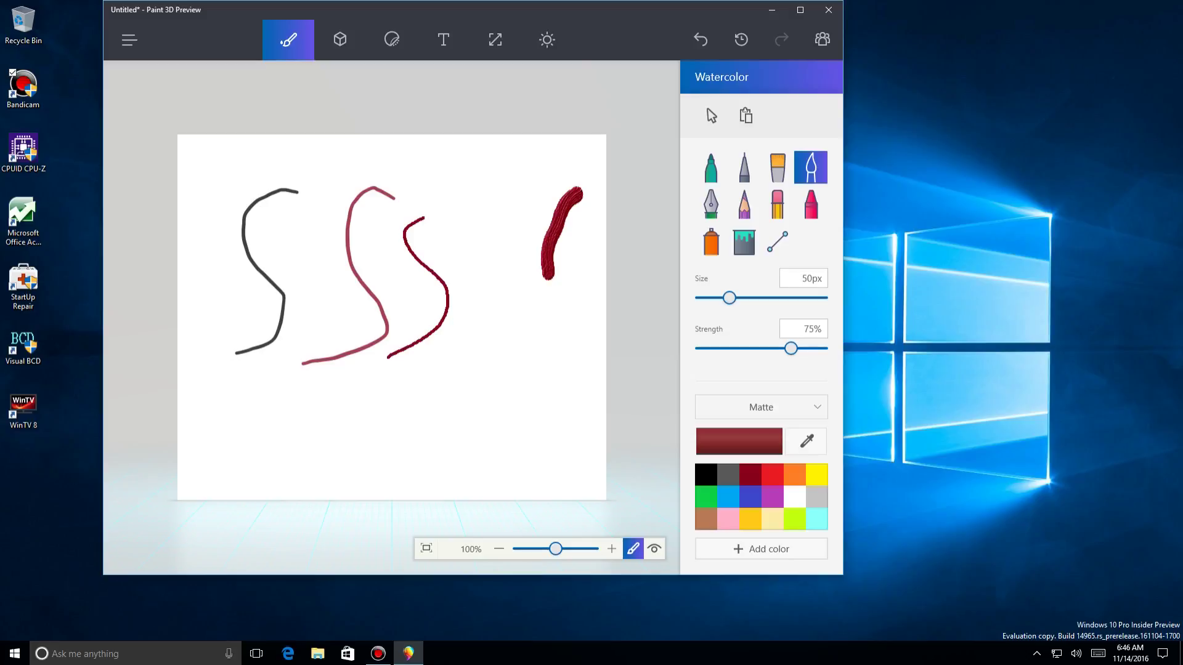
{"action": "mouse_move", "coordinate": [551, 318]}
{"action": "left_mouse_down"}
{"action": "mouse_move", "coordinate": [453, 400]}
{"action": "mouse_move", "coordinate": [412, 407]}
{"action": "left_mouse_up"}
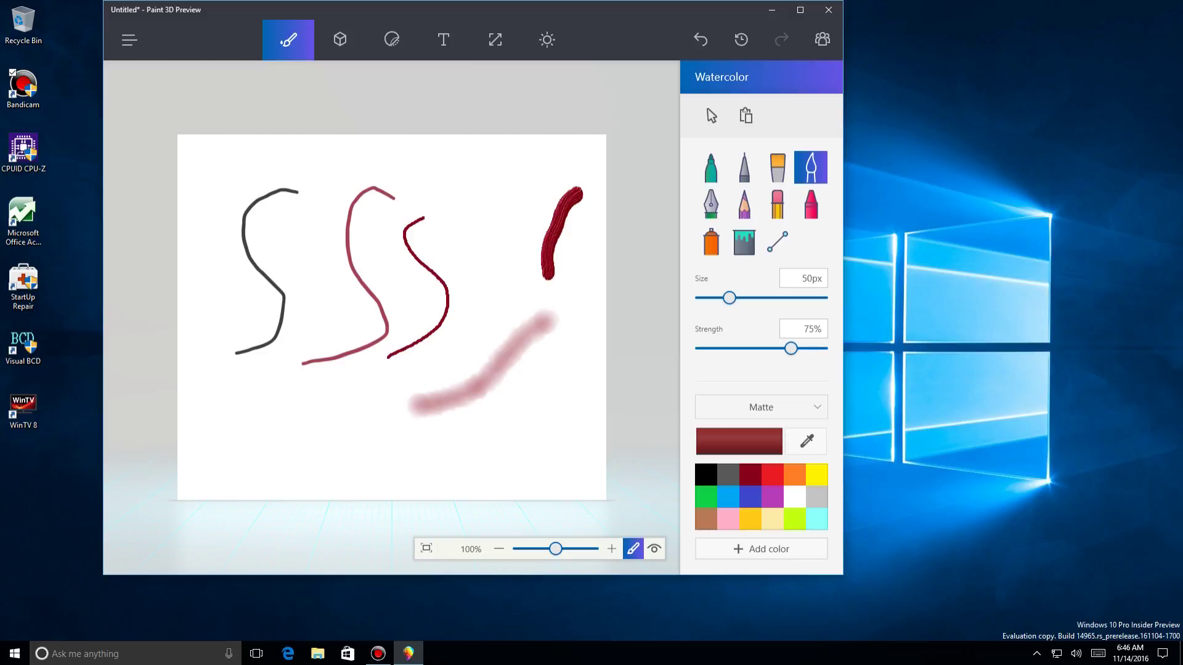
{"action": "left_click", "coordinate": [711, 203]}
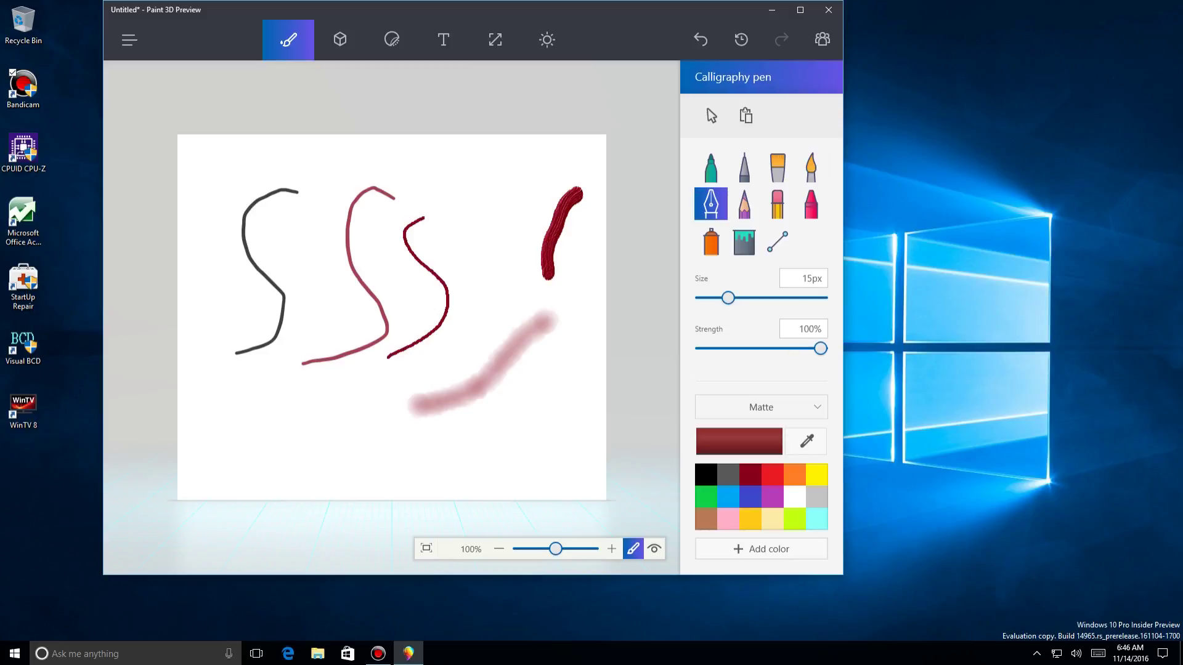
{"action": "left_click_drag", "start_coordinate": [582, 355], "coordinate": [487, 418]}
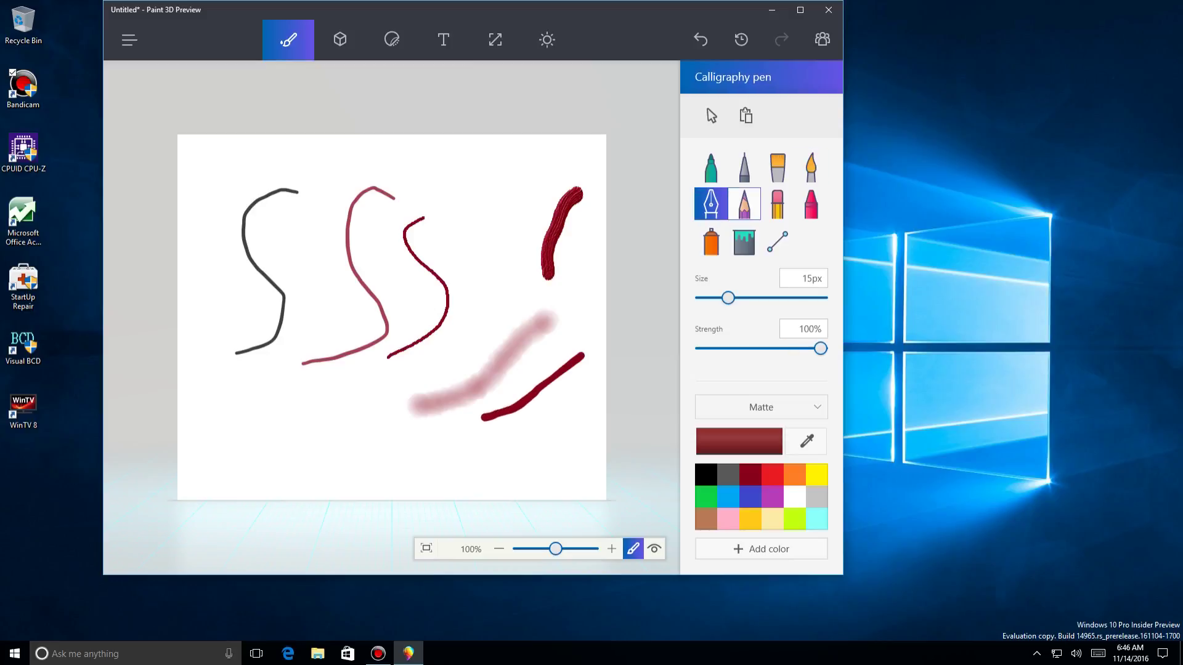
{"action": "left_click", "coordinate": [744, 203]}
{"action": "left_click_drag", "start_coordinate": [582, 385], "coordinate": [496, 436]}
Step: Erase most of the lower diagonal strokes with the 100px Eraser and reduce the eraser's size
{"action": "left_click", "coordinate": [777, 203]}
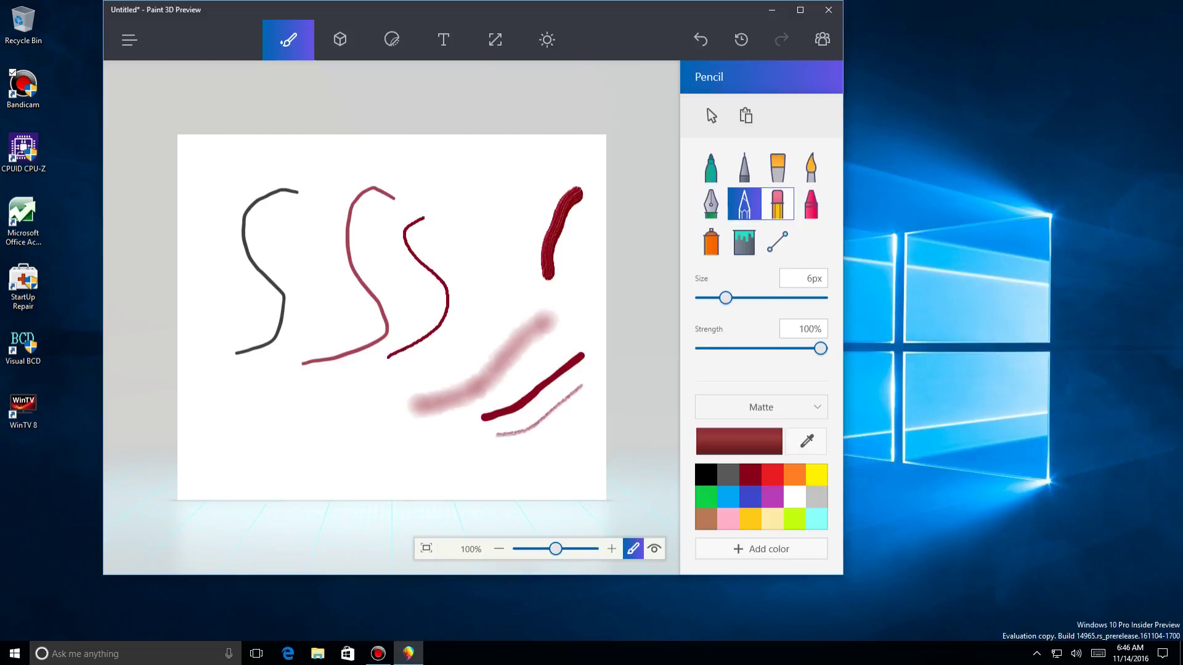
{"action": "mouse_move", "coordinate": [579, 390]}
{"action": "left_mouse_down"}
{"action": "mouse_move", "coordinate": [540, 409]}
{"action": "mouse_move", "coordinate": [500, 399]}
{"action": "mouse_move", "coordinate": [551, 333]}
{"action": "mouse_move", "coordinate": [431, 403]}
{"action": "left_mouse_up"}
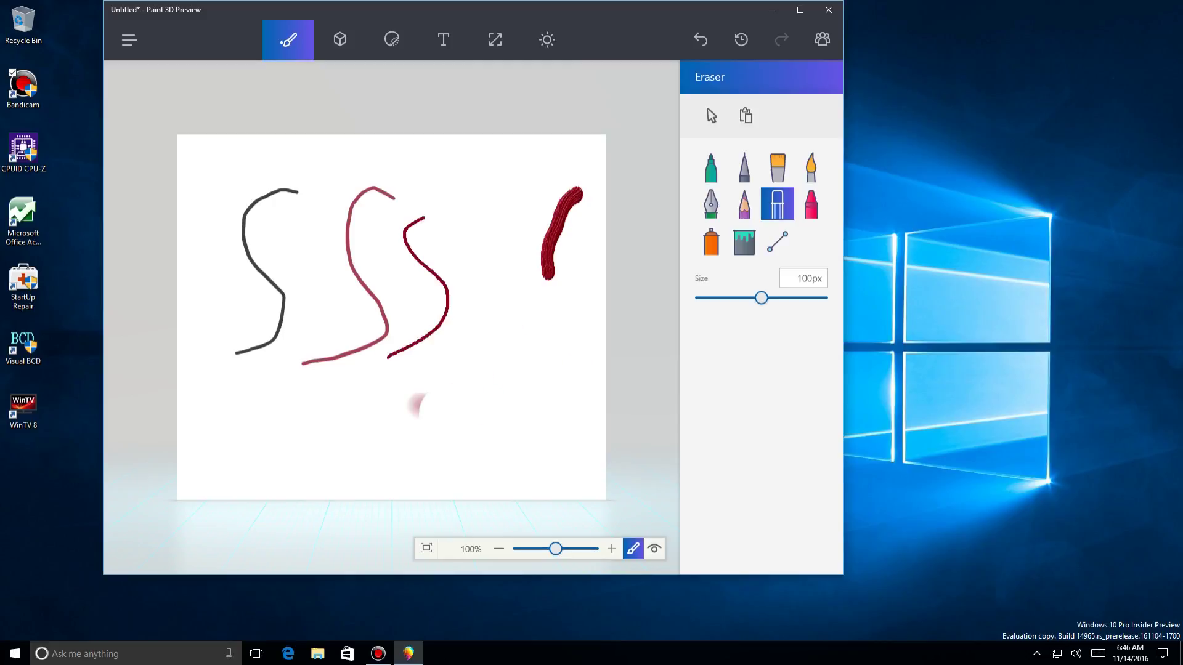
{"action": "left_click_drag", "start_coordinate": [761, 299], "coordinate": [714, 299]}
Step: Draw a dark red diagonal Crayon stroke in the erased area and spray a wide curved stroke above it with the Spray can
{"action": "left_click", "coordinate": [811, 203]}
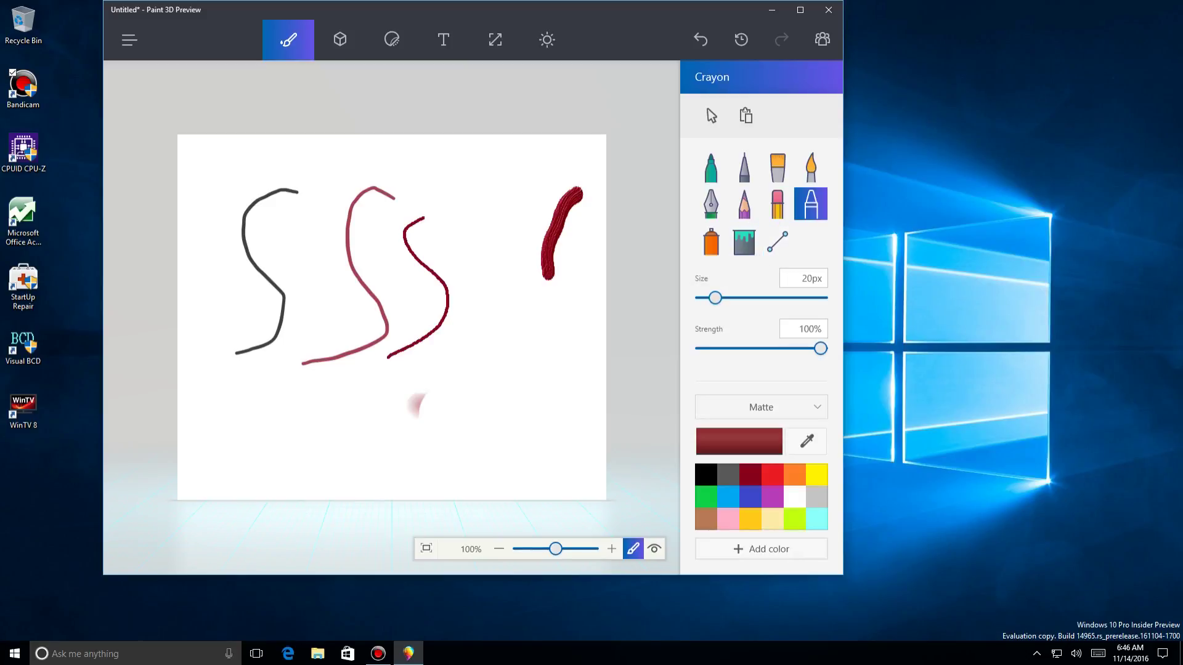
{"action": "mouse_move", "coordinate": [524, 363]}
{"action": "left_mouse_down"}
{"action": "mouse_move", "coordinate": [445, 421]}
{"action": "mouse_move", "coordinate": [521, 366]}
{"action": "left_mouse_up"}
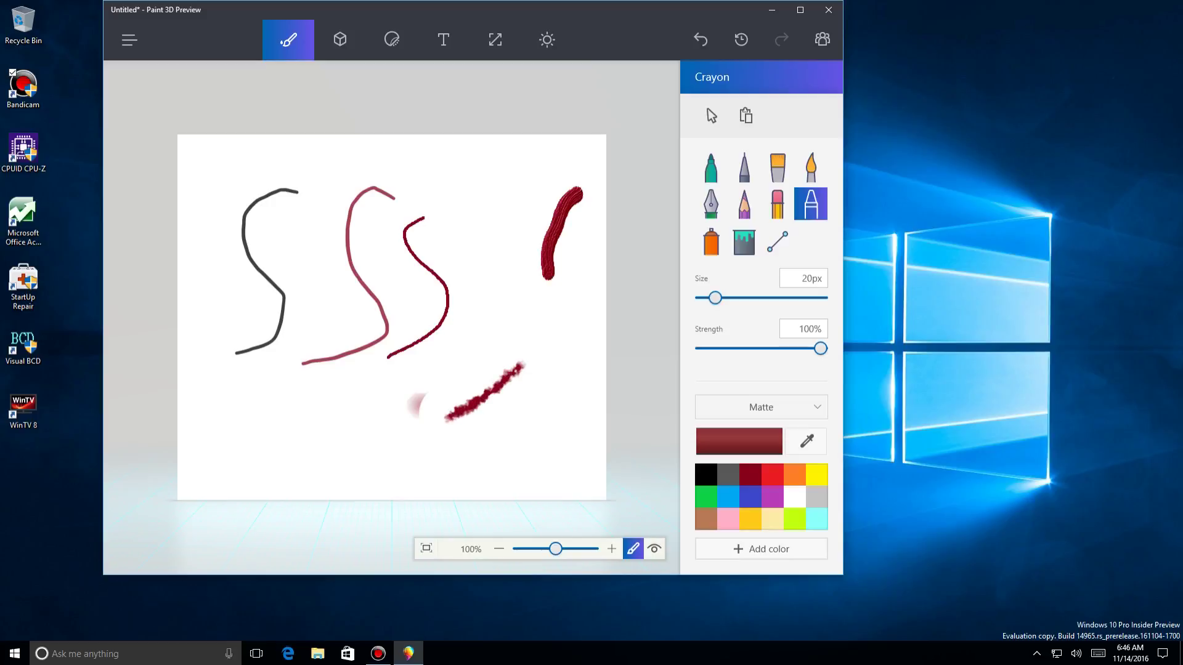
{"action": "left_click", "coordinate": [711, 241]}
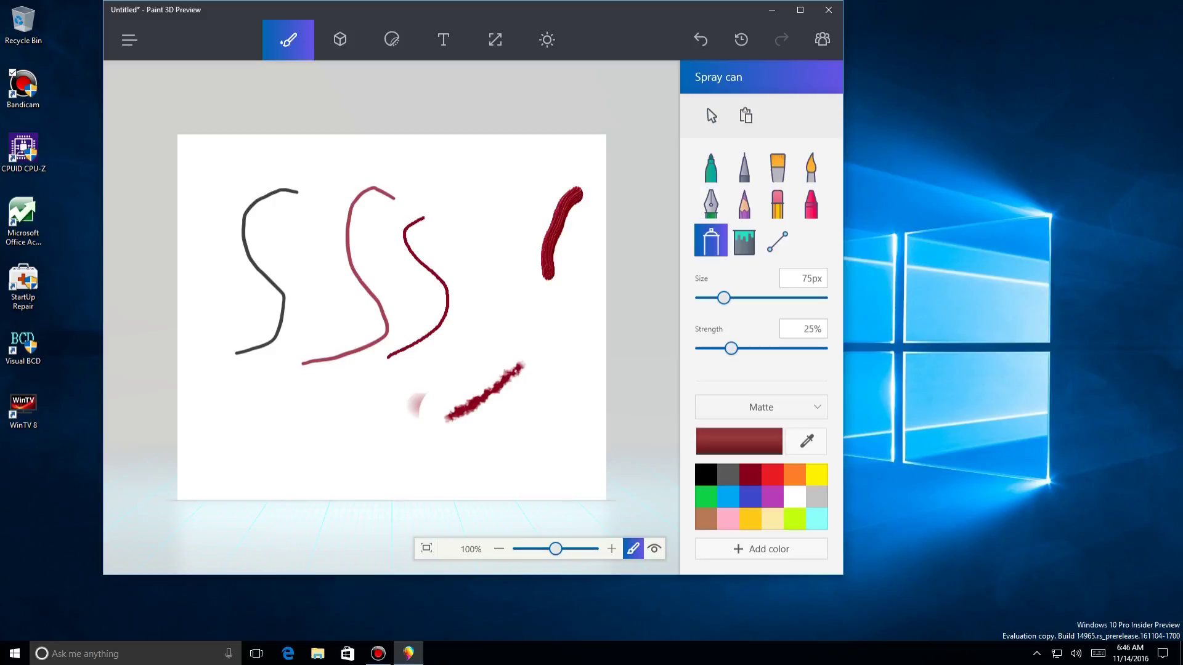
{"action": "mouse_move", "coordinate": [502, 318]}
{"action": "left_mouse_down"}
{"action": "mouse_move", "coordinate": [472, 373]}
{"action": "mouse_move", "coordinate": [320, 399]}
{"action": "left_mouse_up"}
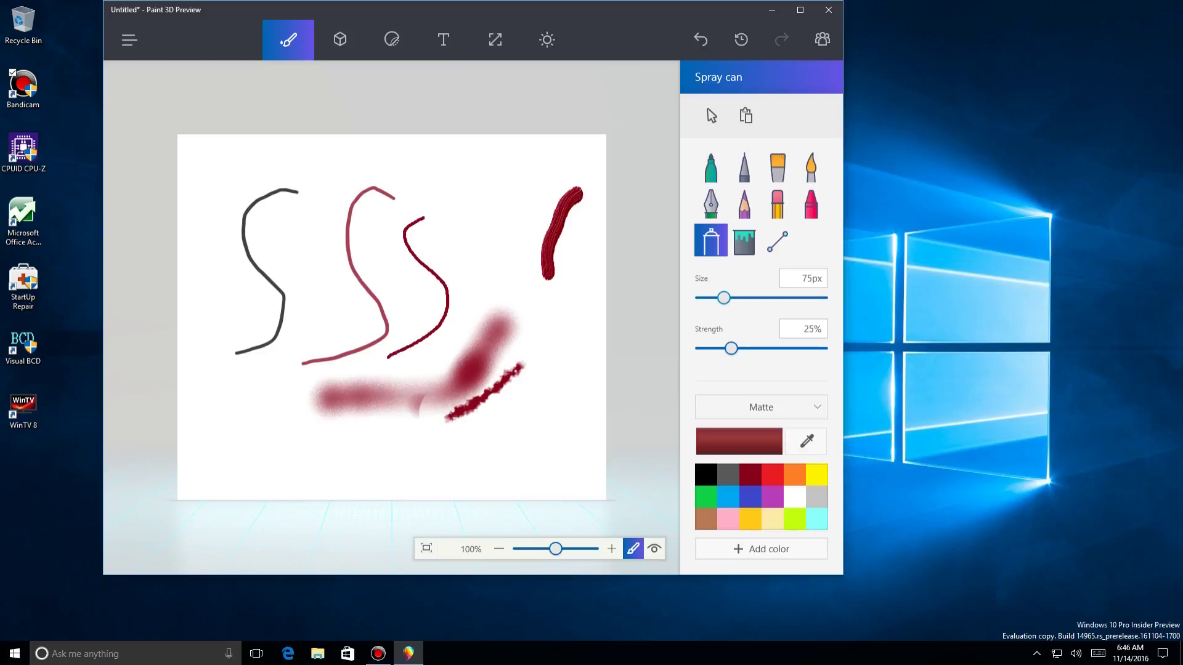
Step: Try filling the white canvas background with dark red at 15% tolerance, and undo the fill
{"action": "left_click", "coordinate": [744, 241]}
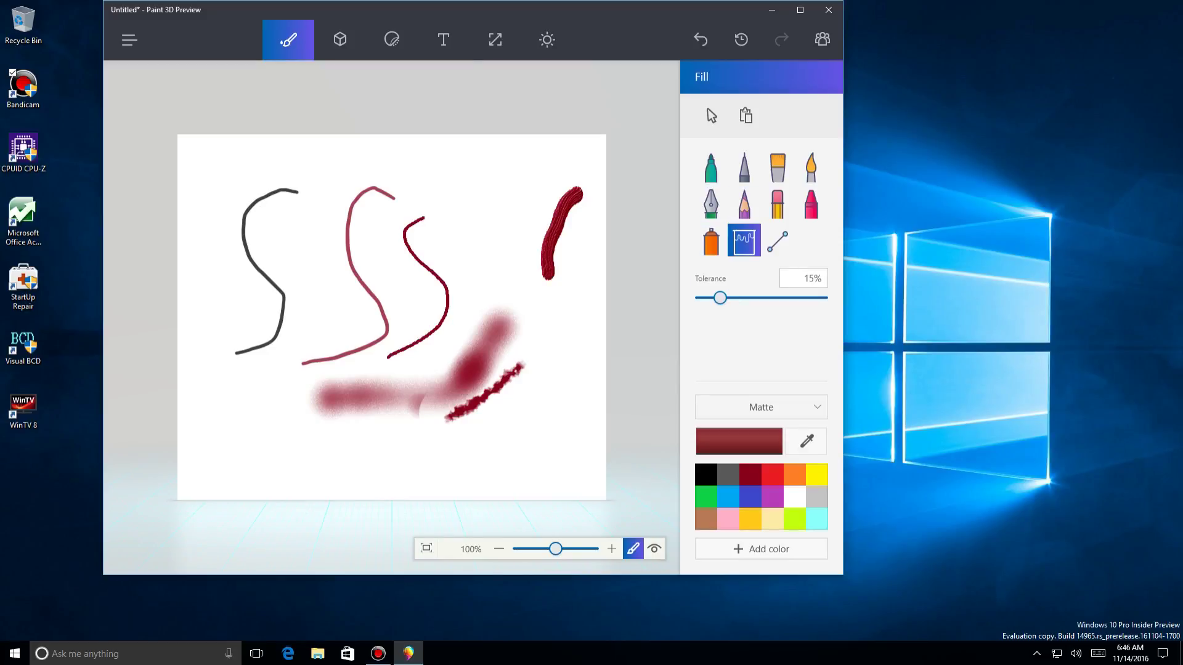
{"action": "left_click", "coordinate": [487, 259]}
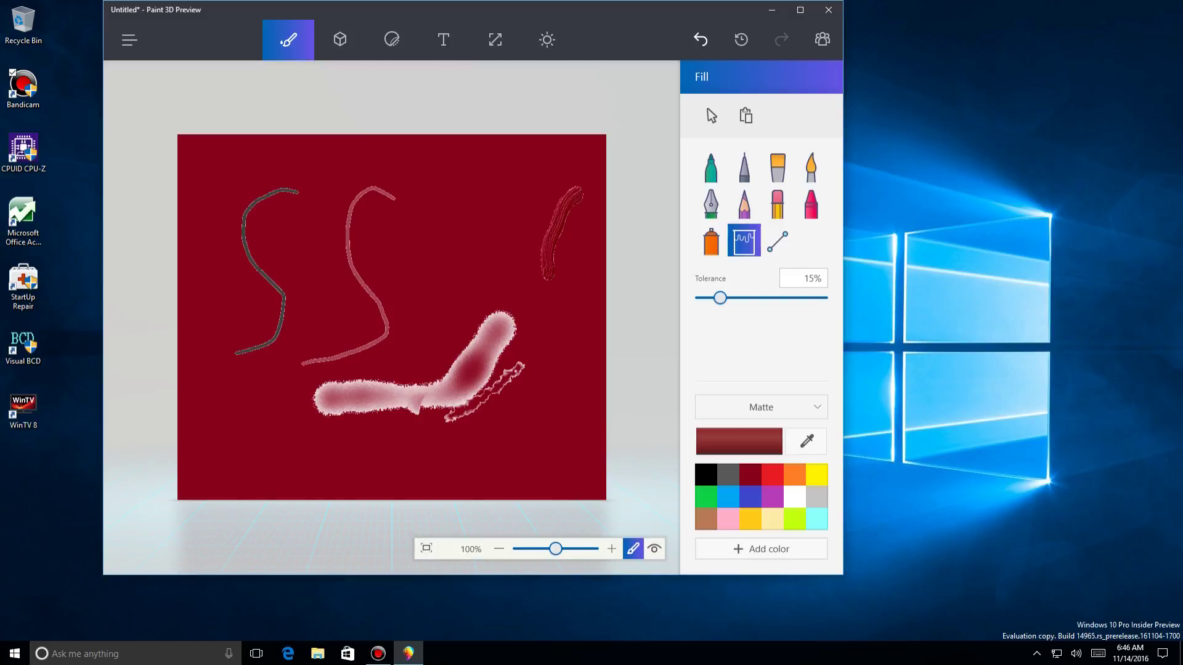
{"action": "key", "text": "ctrl+z"}
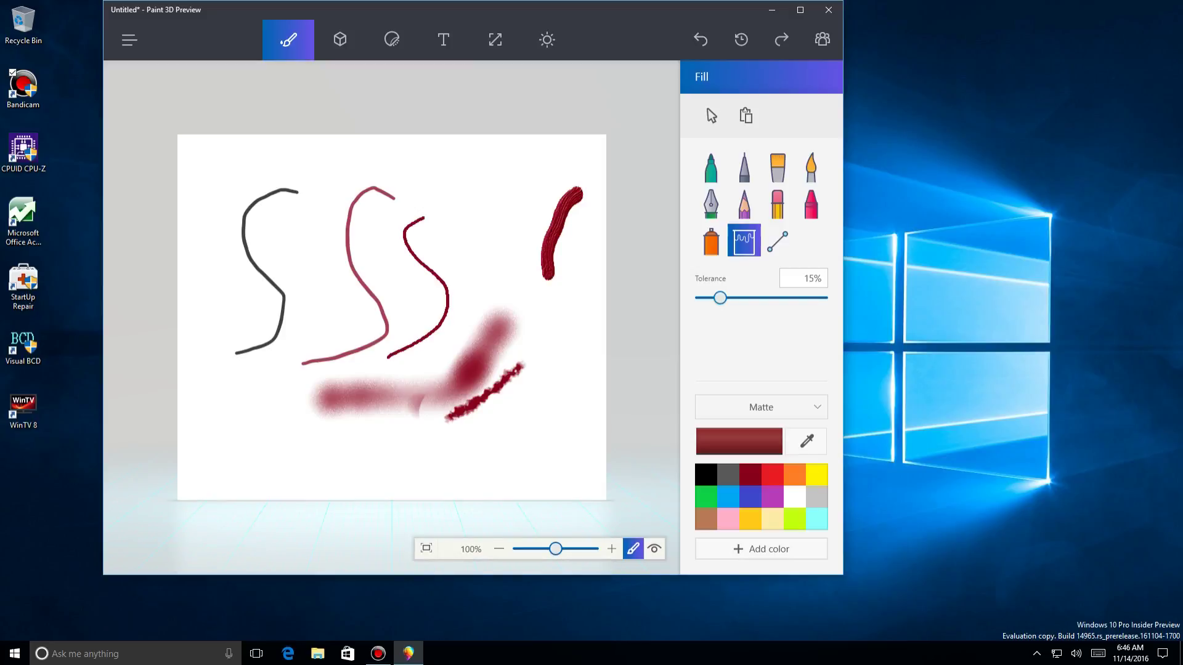
Step: Draw a solid dark red 1px line beside the third S, shift its lower end toward the oil stroke, and open the line type choices
{"action": "left_click", "coordinate": [777, 240]}
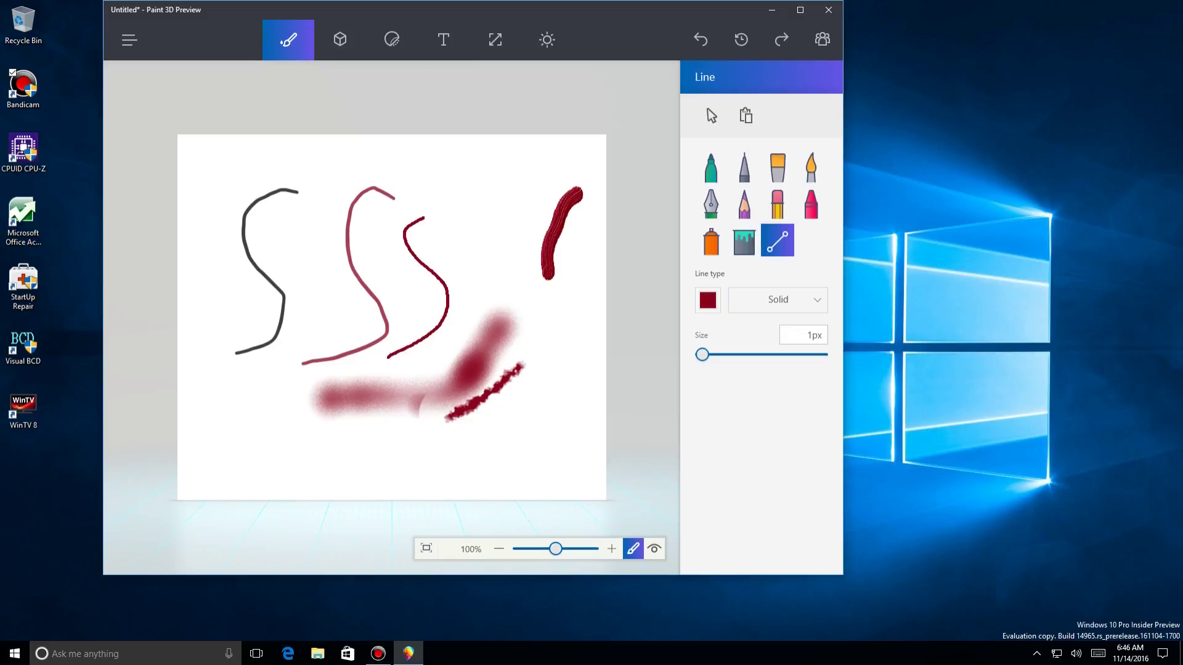
{"action": "left_click_drag", "start_coordinate": [467, 186], "coordinate": [463, 288]}
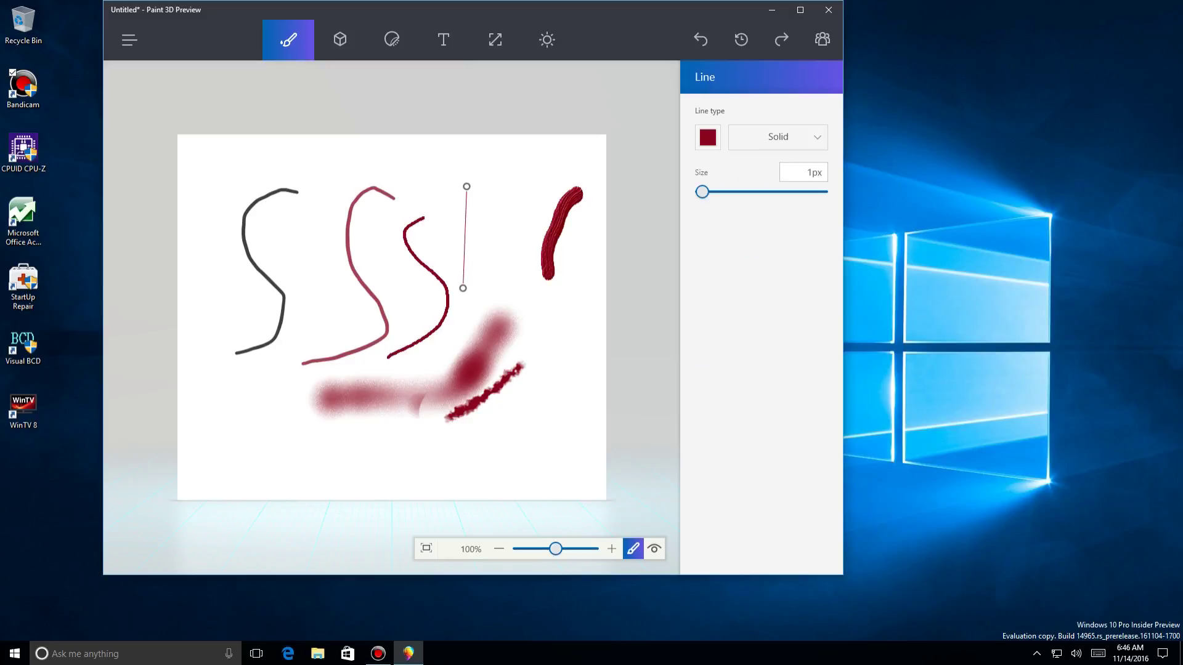
{"action": "left_click_drag", "start_coordinate": [464, 287], "coordinate": [556, 298]}
{"action": "left_click", "coordinate": [777, 137]}
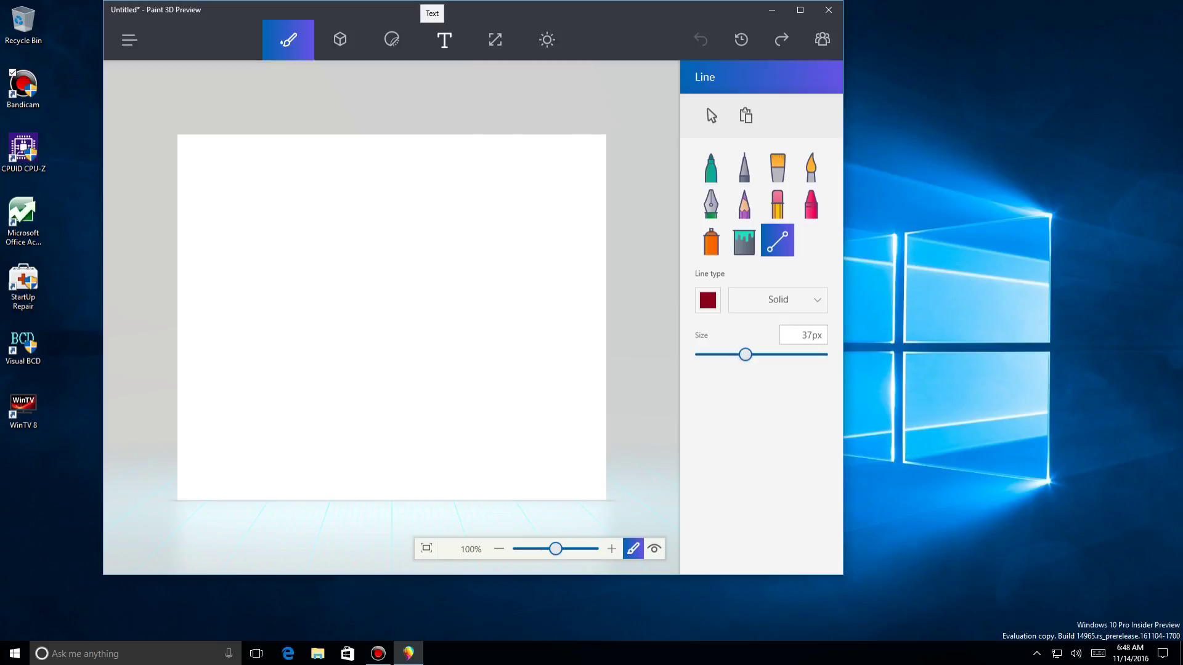
Step: Place the 2D text "now is the time" in Calibri 48 on the upper part of the blank canvas
{"action": "left_click", "coordinate": [443, 40]}
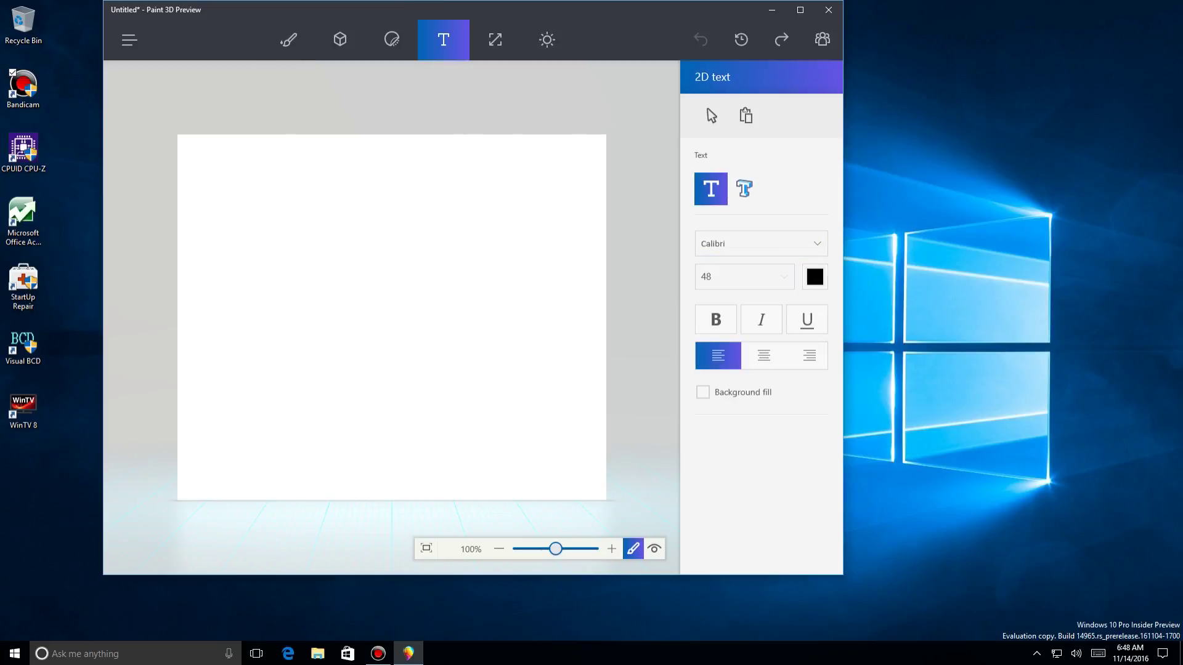
{"action": "left_click", "coordinate": [326, 211]}
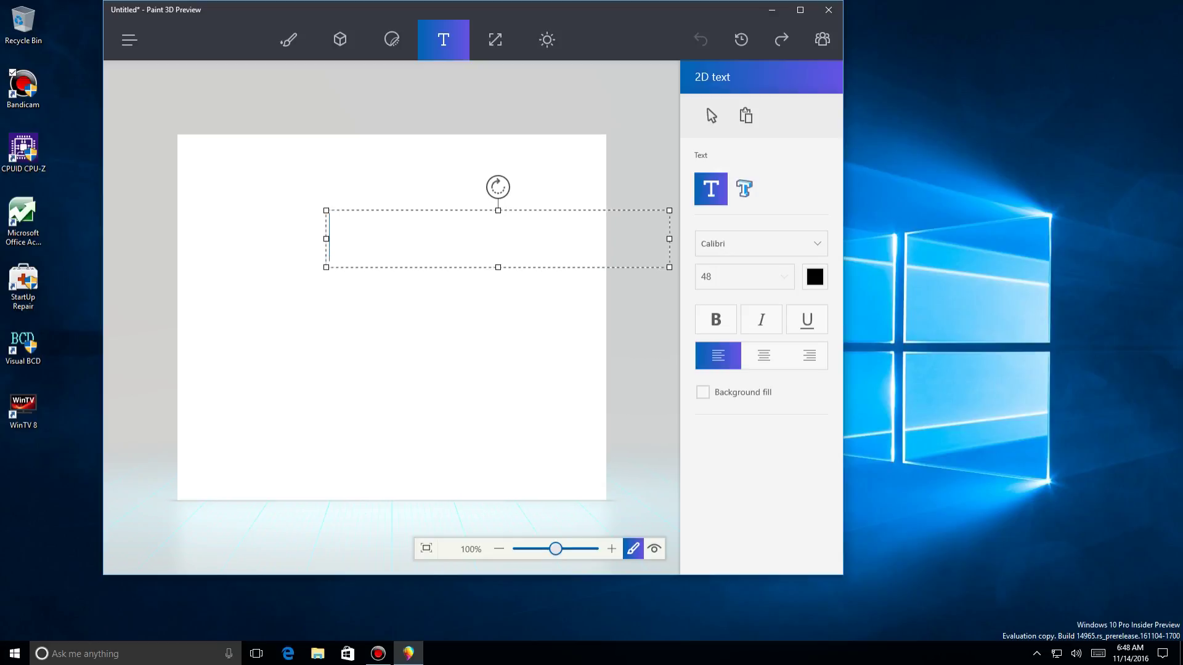
{"action": "type", "text": "now is the time"}
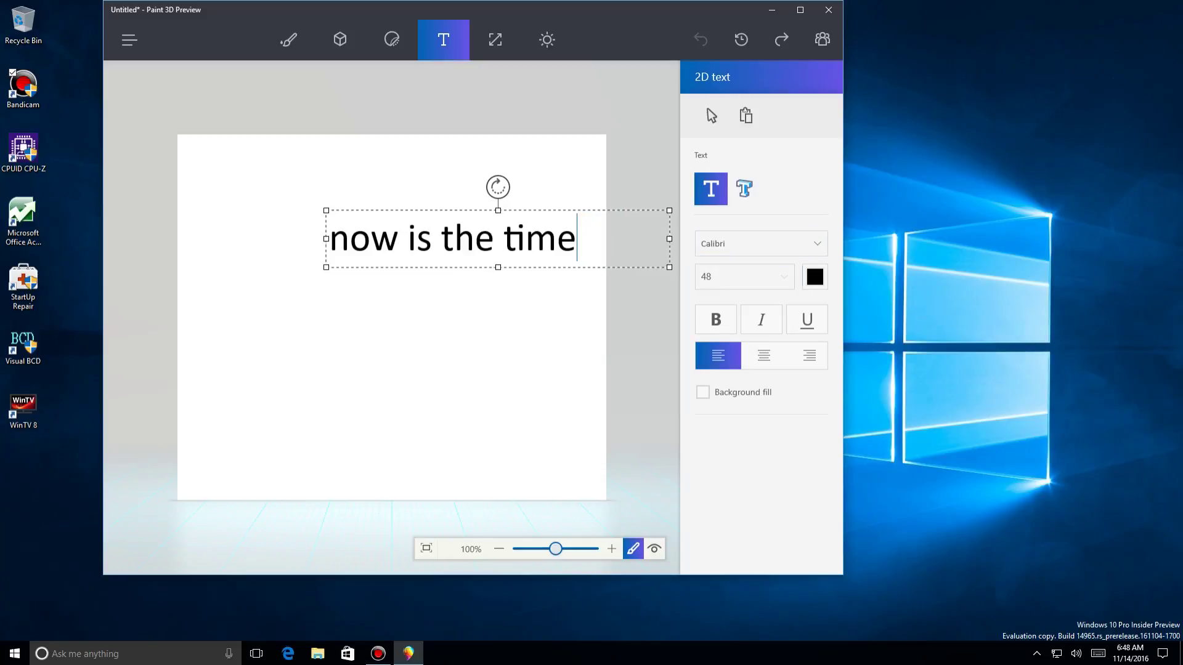
Step: Try recolouring the whole text dark red and bright red, commit it to the canvas, and undo it
{"action": "left_click", "coordinate": [815, 276]}
{"action": "left_click", "coordinate": [731, 320]}
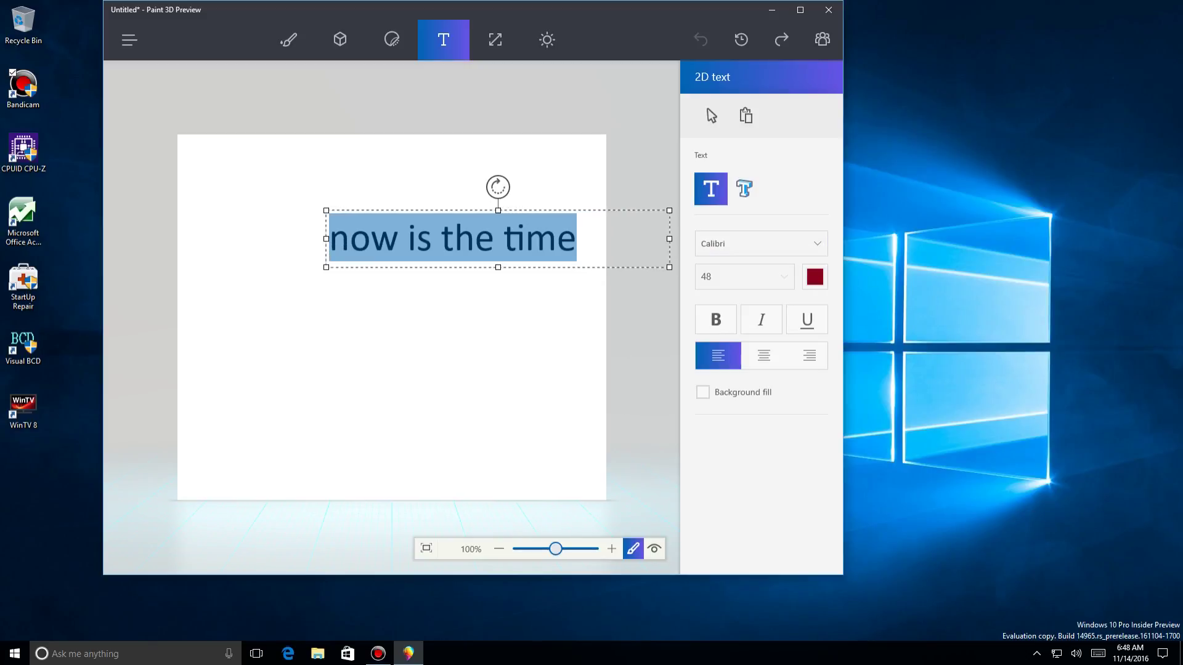
{"action": "left_click", "coordinate": [815, 277]}
{"action": "left_click", "coordinate": [759, 323]}
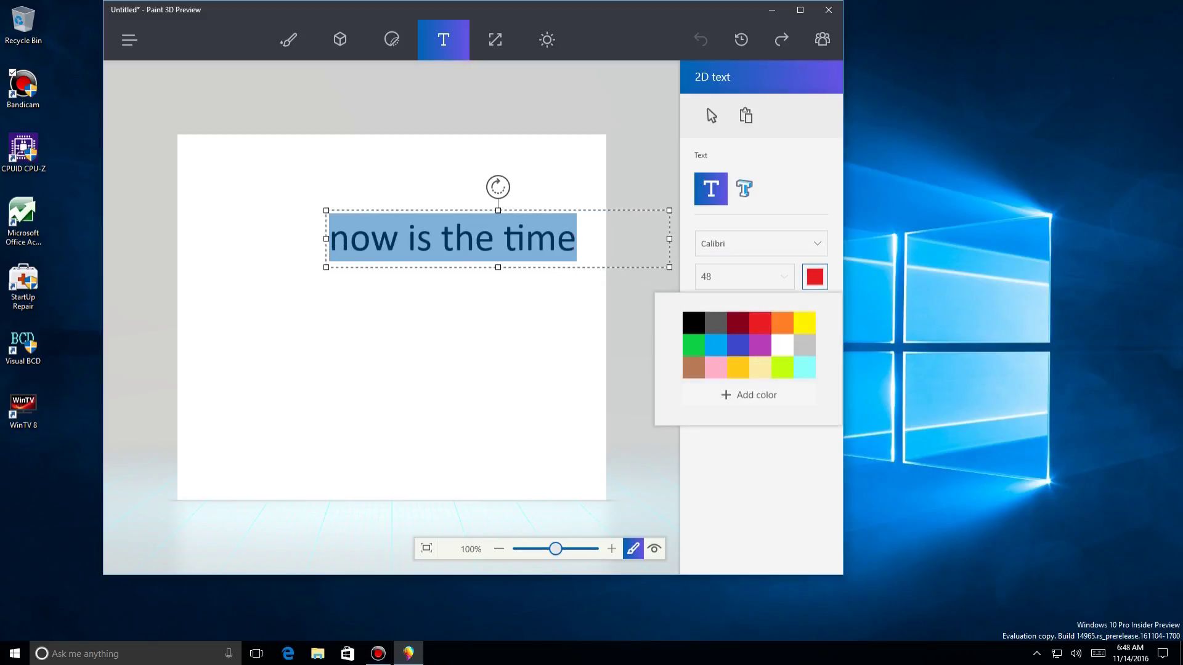
{"action": "key", "text": "Escape"}
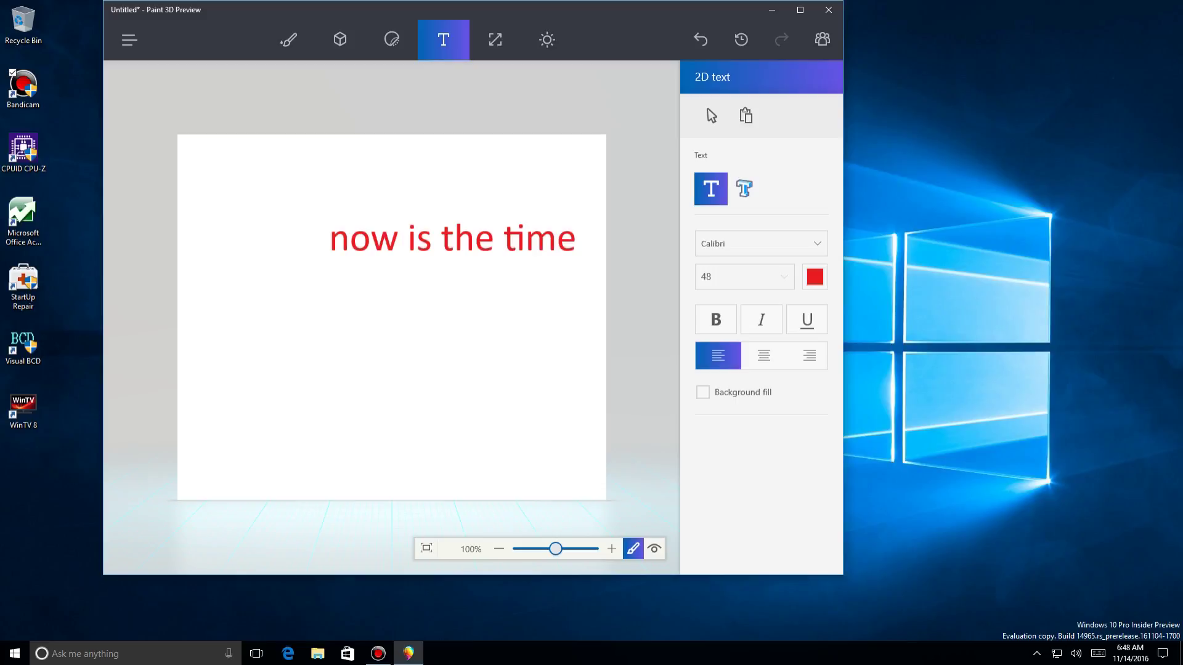
{"action": "left_click", "coordinate": [563, 238]}
{"action": "key", "text": "Escape"}
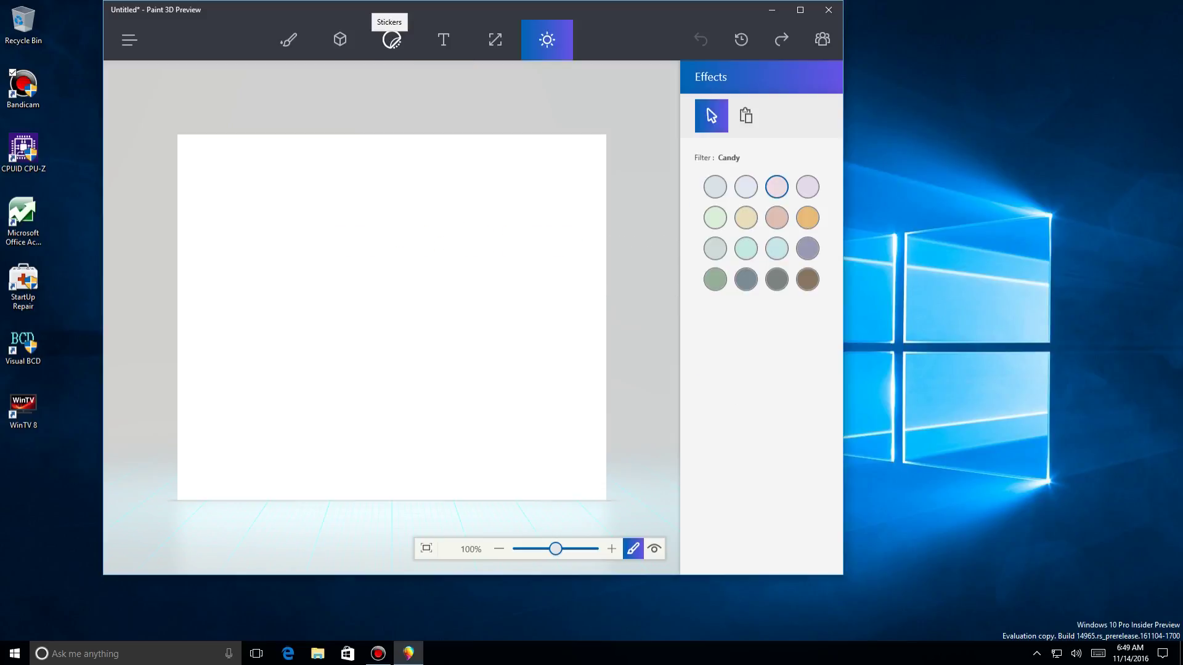
Step: Try out the star sticker by enlarging it slightly and rotating it about 45° clockwise, and delete it
{"action": "left_click", "coordinate": [392, 39]}
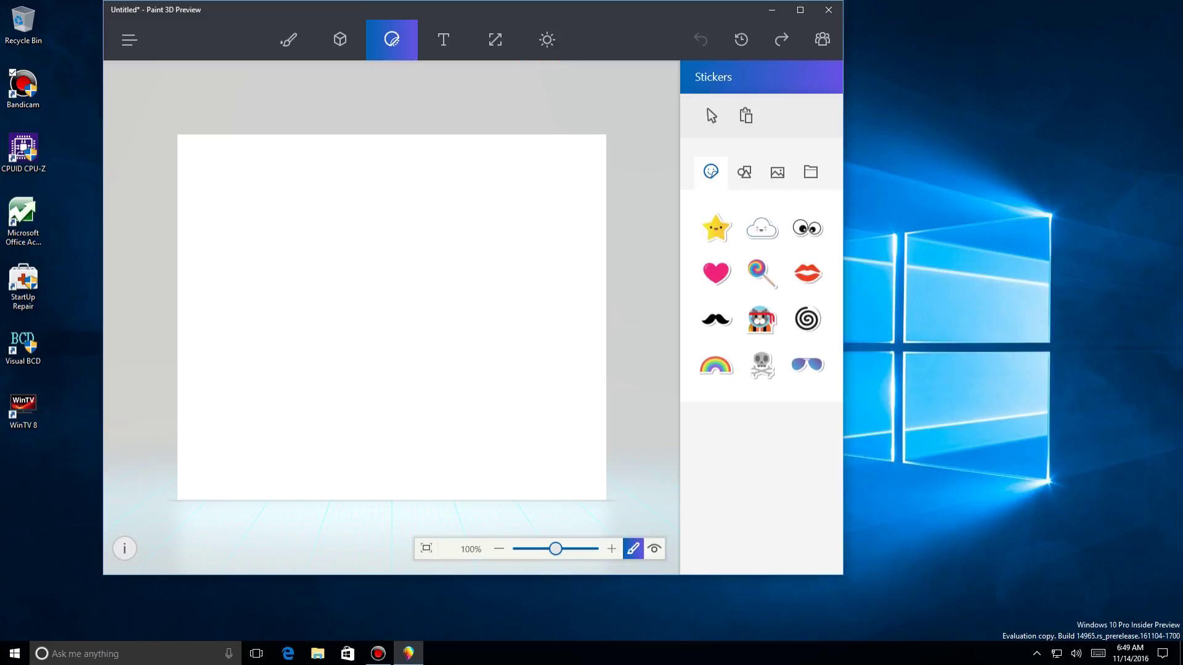
{"action": "left_click", "coordinate": [716, 229]}
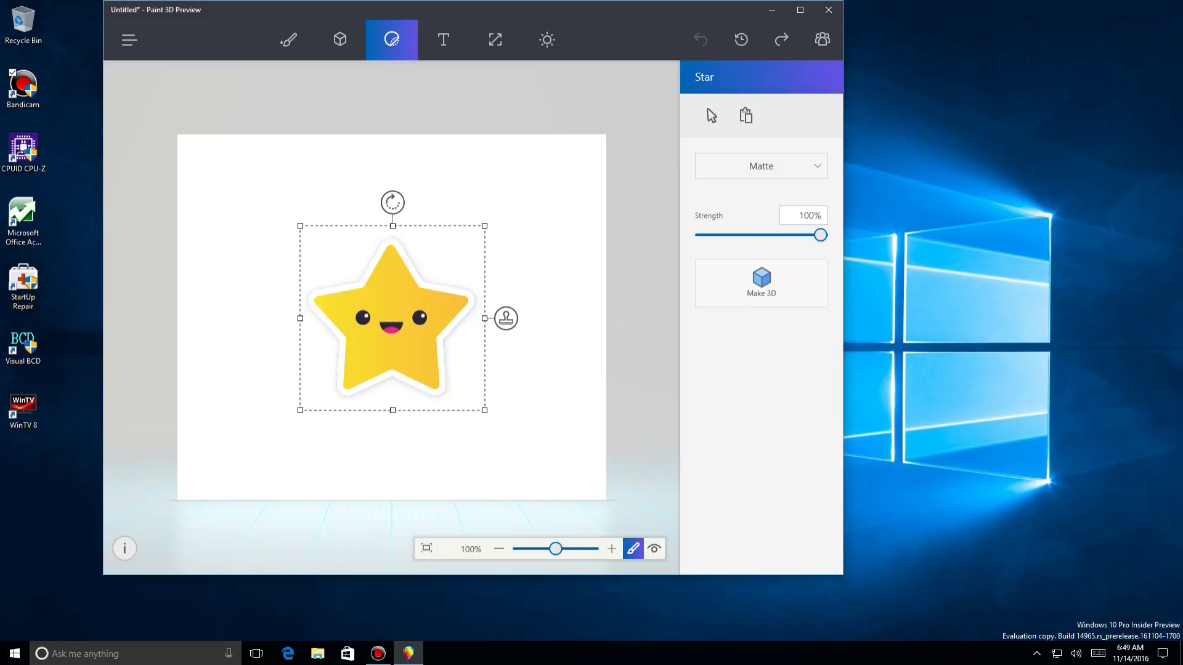
{"action": "mouse_move", "coordinate": [485, 226]}
{"action": "left_mouse_down"}
{"action": "mouse_move", "coordinate": [441, 268]}
{"action": "mouse_move", "coordinate": [489, 221]}
{"action": "left_mouse_up"}
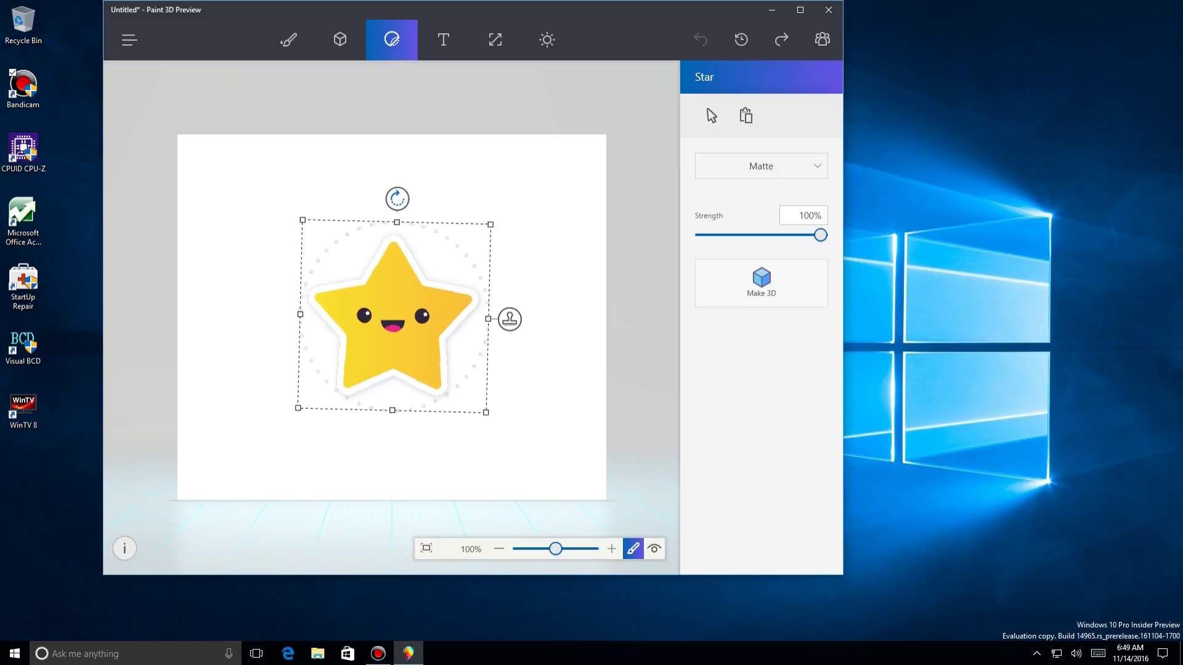
{"action": "left_click_drag", "start_coordinate": [395, 198], "coordinate": [479, 235]}
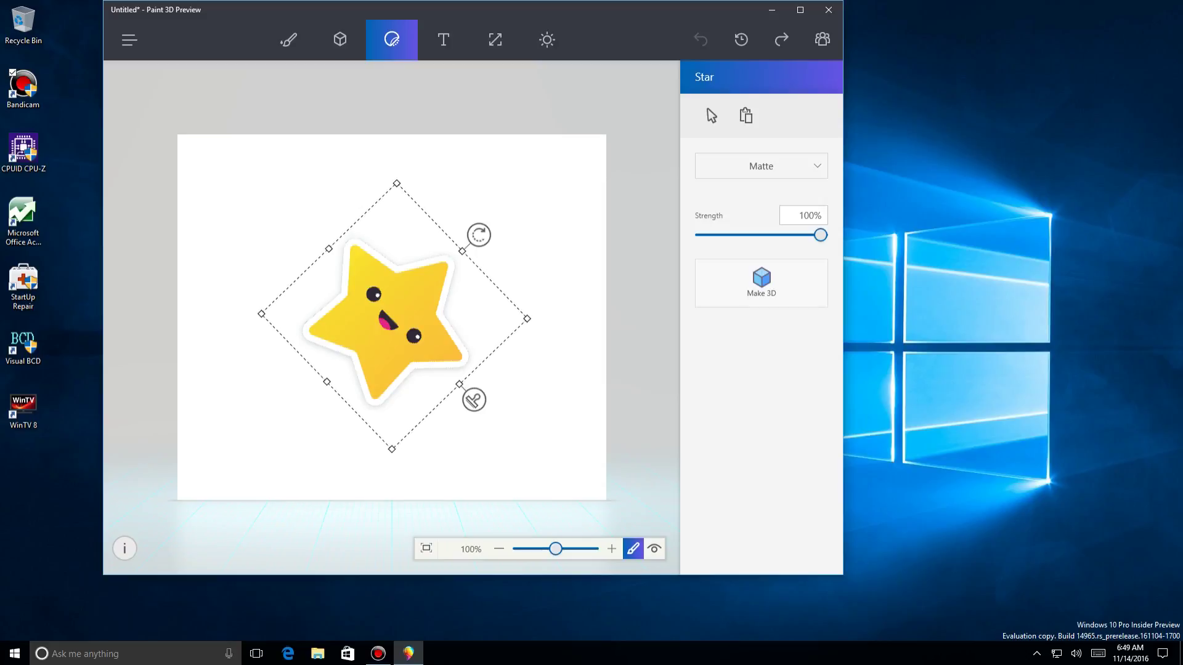
{"action": "key", "text": "Delete"}
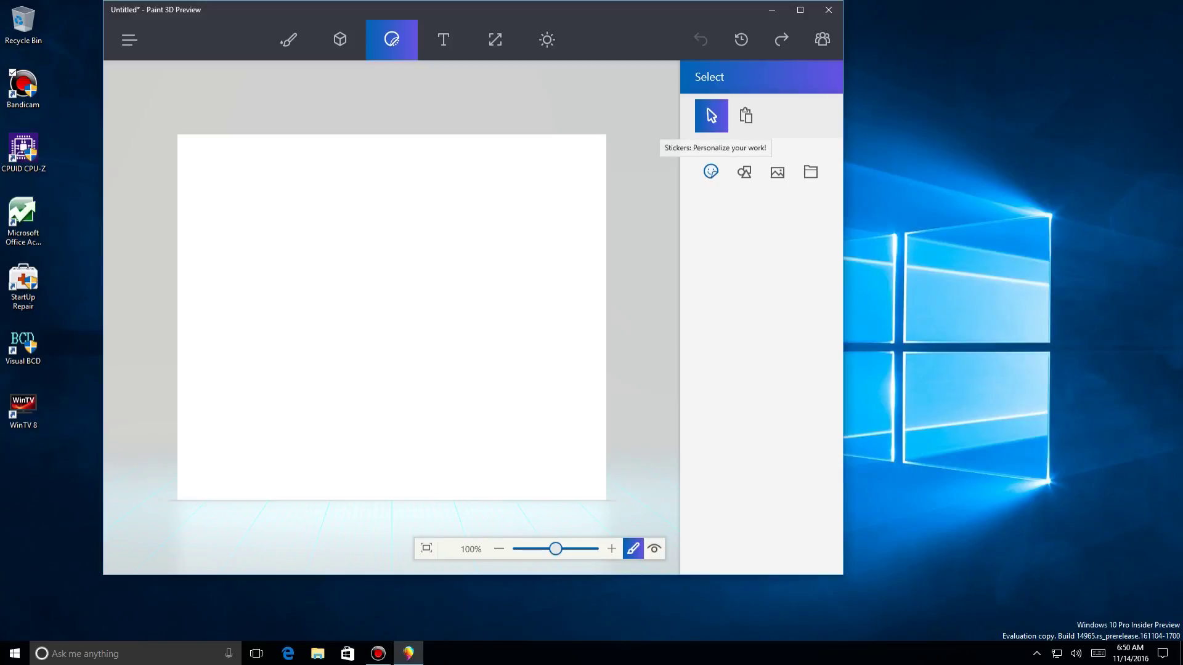
Step: Try out a blue rectangle from the 2D shape stickers, discard it, and view the custom sticker options
{"action": "left_click", "coordinate": [710, 171]}
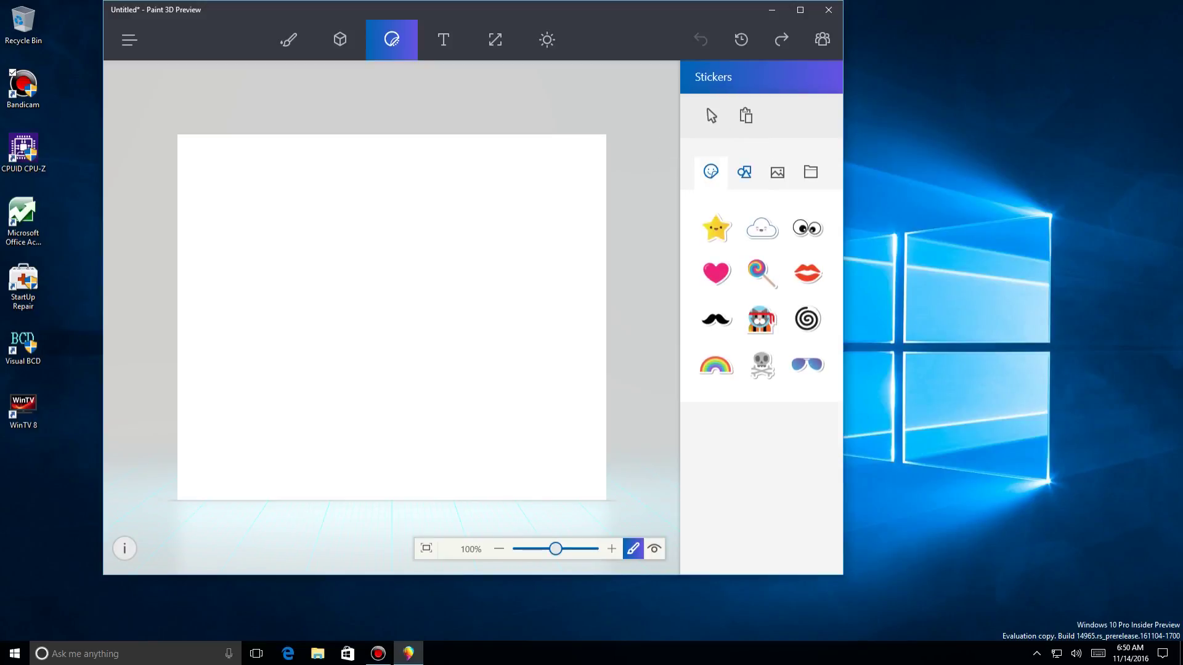
{"action": "left_click", "coordinate": [744, 171]}
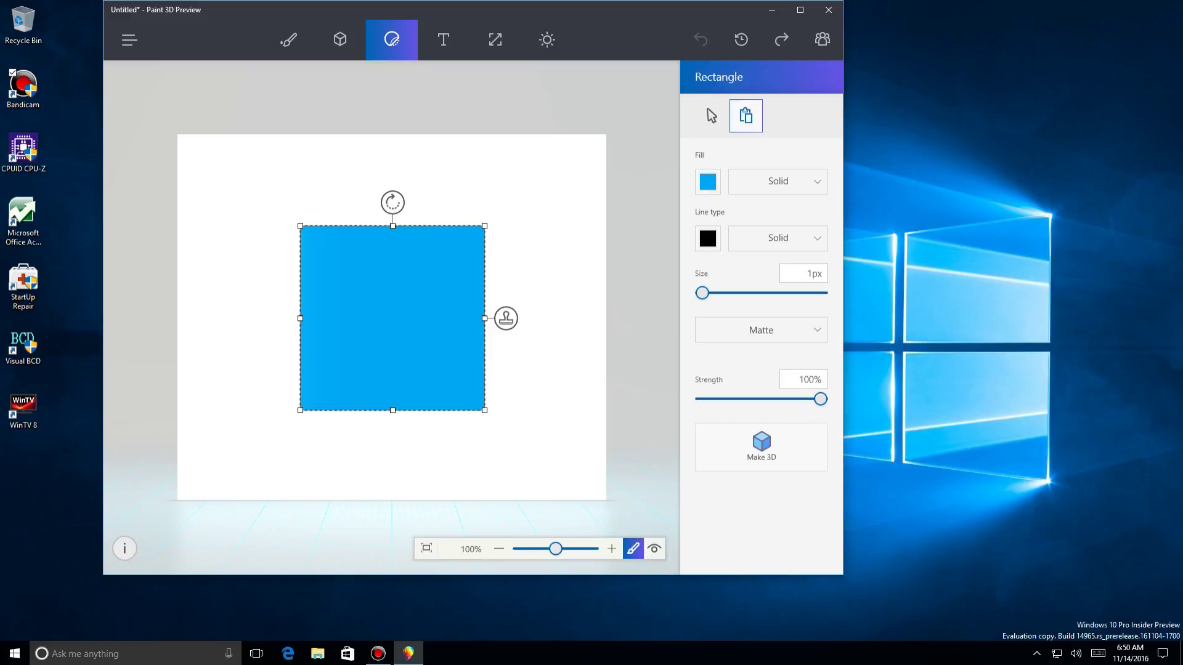
{"action": "left_click", "coordinate": [711, 115]}
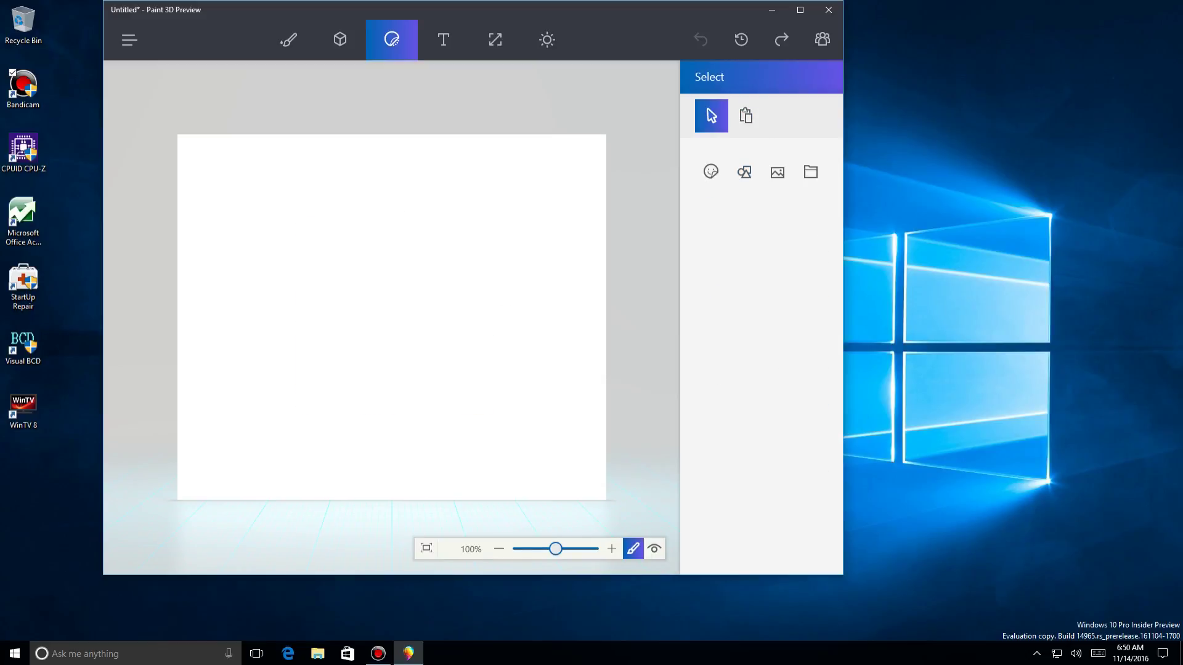
{"action": "left_click", "coordinate": [777, 171]}
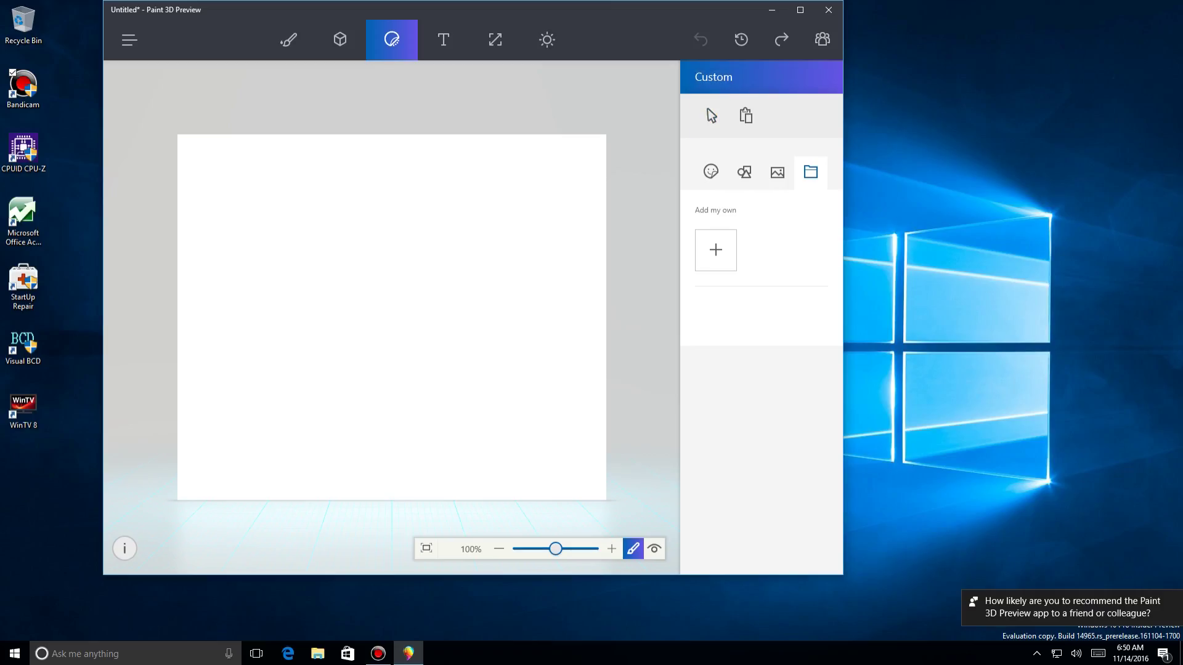
{"action": "left_click", "coordinate": [711, 115]}
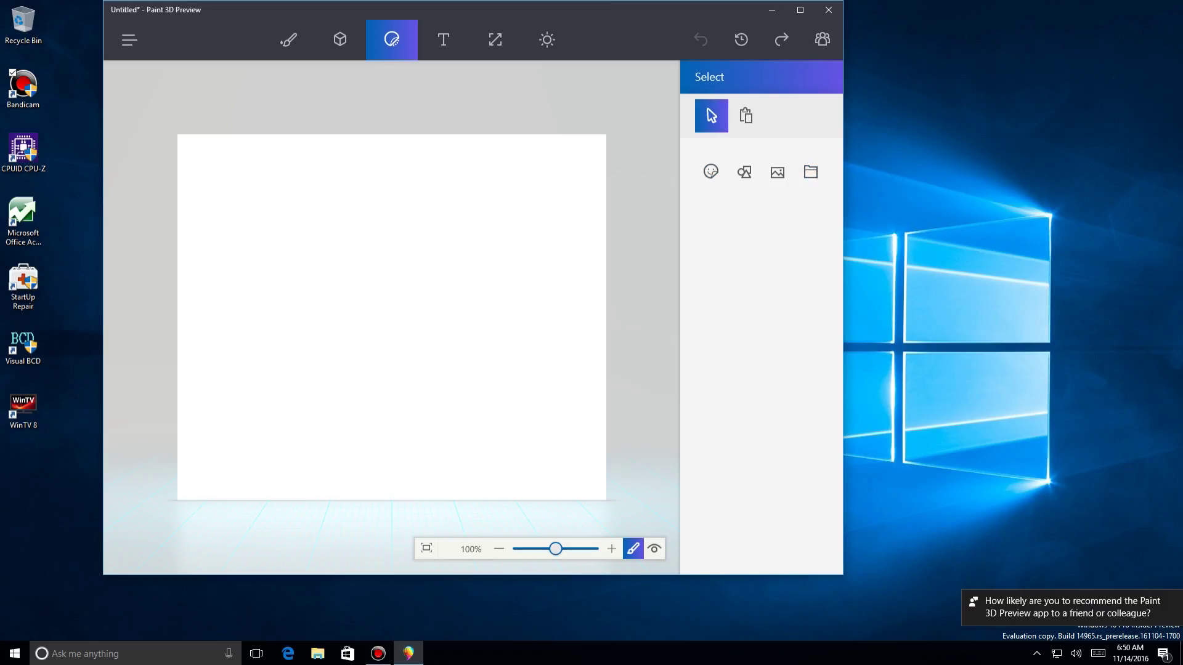
Step: Add a matte blue 3D cat model to the canvas and move it down toward the centre
{"action": "left_click", "coordinate": [340, 39]}
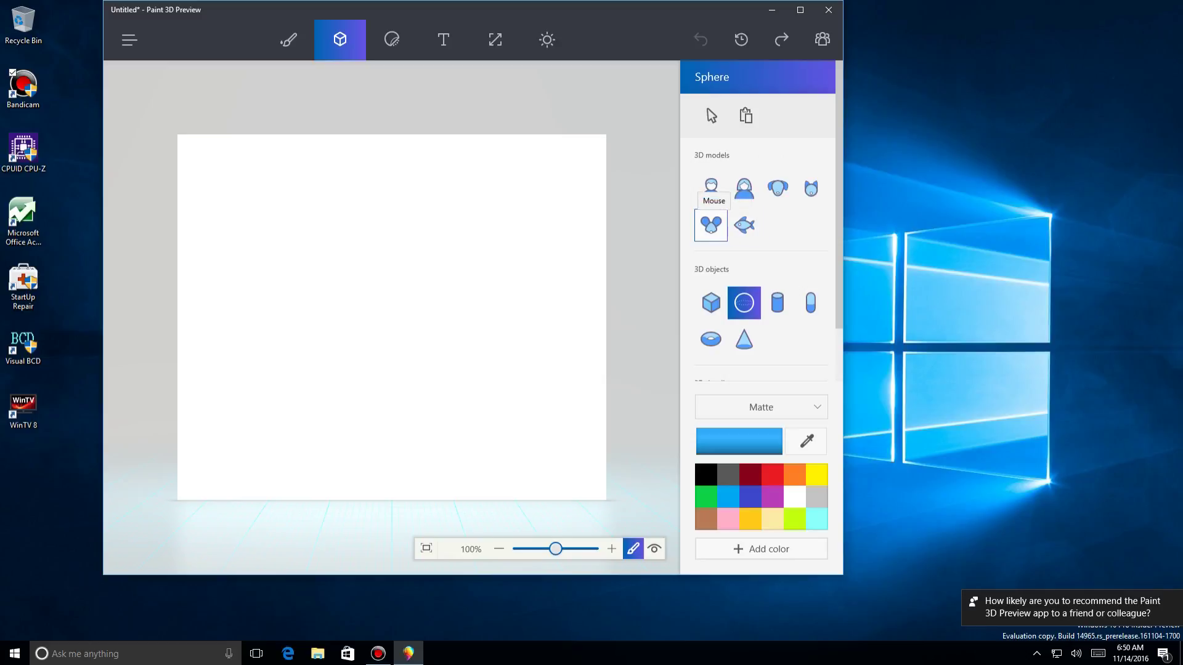
{"action": "left_click", "coordinate": [810, 188]}
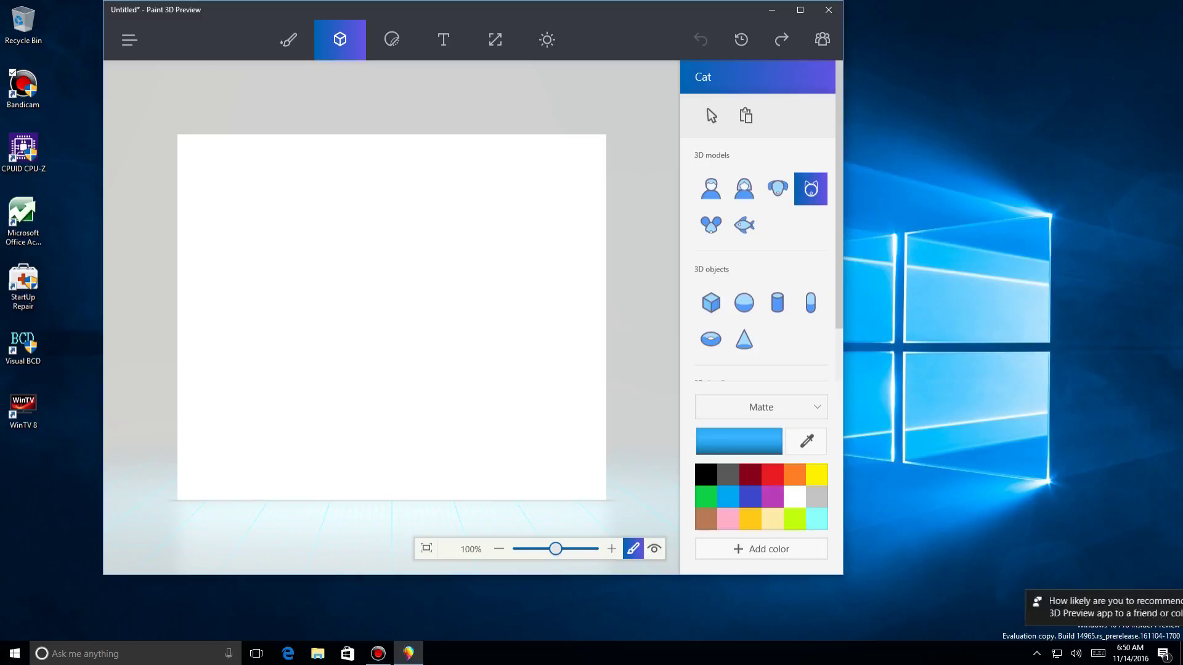
{"action": "left_click_drag", "start_coordinate": [306, 185], "coordinate": [454, 305]}
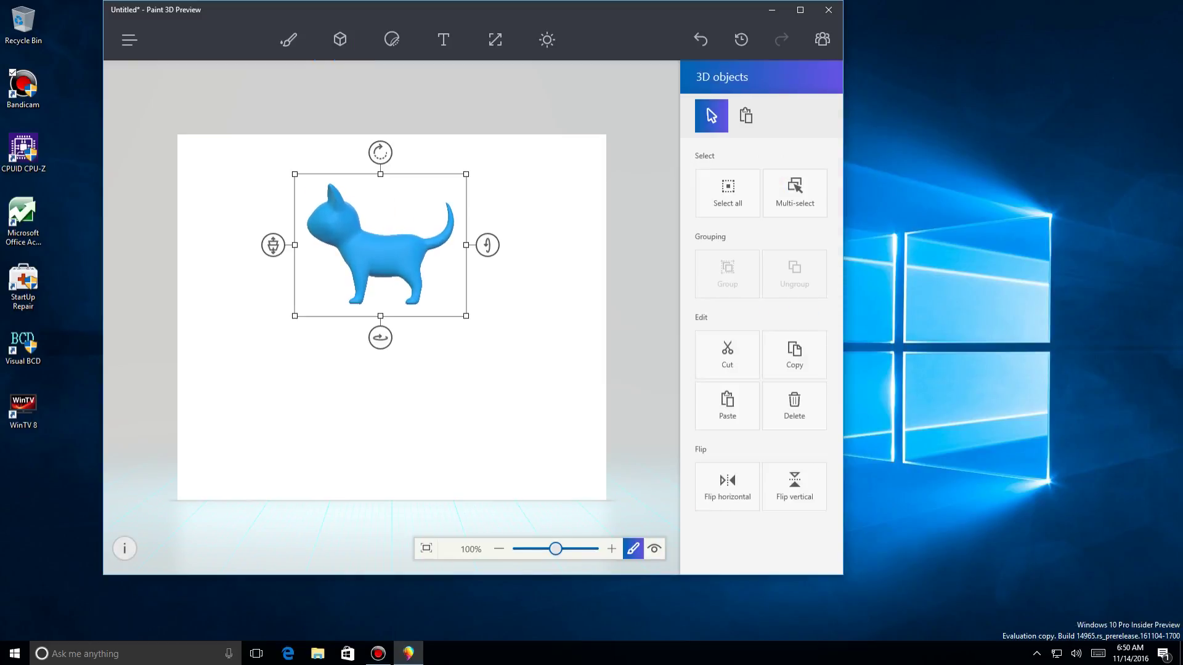
{"action": "left_click_drag", "start_coordinate": [380, 245], "coordinate": [394, 296]}
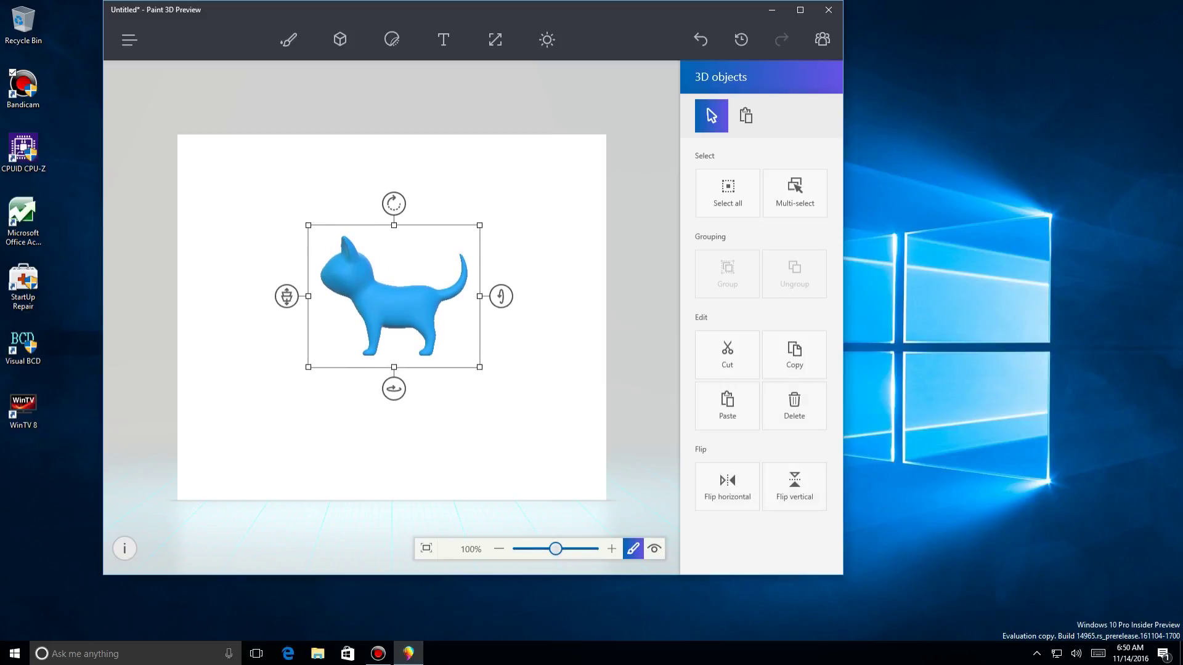
Step: Tilt the cat forward, rotate it slightly in the canvas plane, and adjust its depth
{"action": "mouse_move", "coordinate": [500, 297]}
{"action": "left_mouse_down"}
{"action": "mouse_move", "coordinate": [501, 391]}
{"action": "mouse_move", "coordinate": [501, 230]}
{"action": "mouse_move", "coordinate": [501, 297]}
{"action": "left_mouse_up"}
{"action": "mouse_move", "coordinate": [394, 203]}
{"action": "left_mouse_down"}
{"action": "mouse_move", "coordinate": [457, 229]}
{"action": "mouse_move", "coordinate": [393, 204]}
{"action": "left_mouse_up"}
{"action": "left_click_drag", "start_coordinate": [501, 296], "coordinate": [501, 314]}
{"action": "mouse_move", "coordinate": [393, 193]}
{"action": "left_mouse_down"}
{"action": "mouse_move", "coordinate": [438, 201]}
{"action": "mouse_move", "coordinate": [340, 206]}
{"action": "mouse_move", "coordinate": [375, 196]}
{"action": "left_mouse_up"}
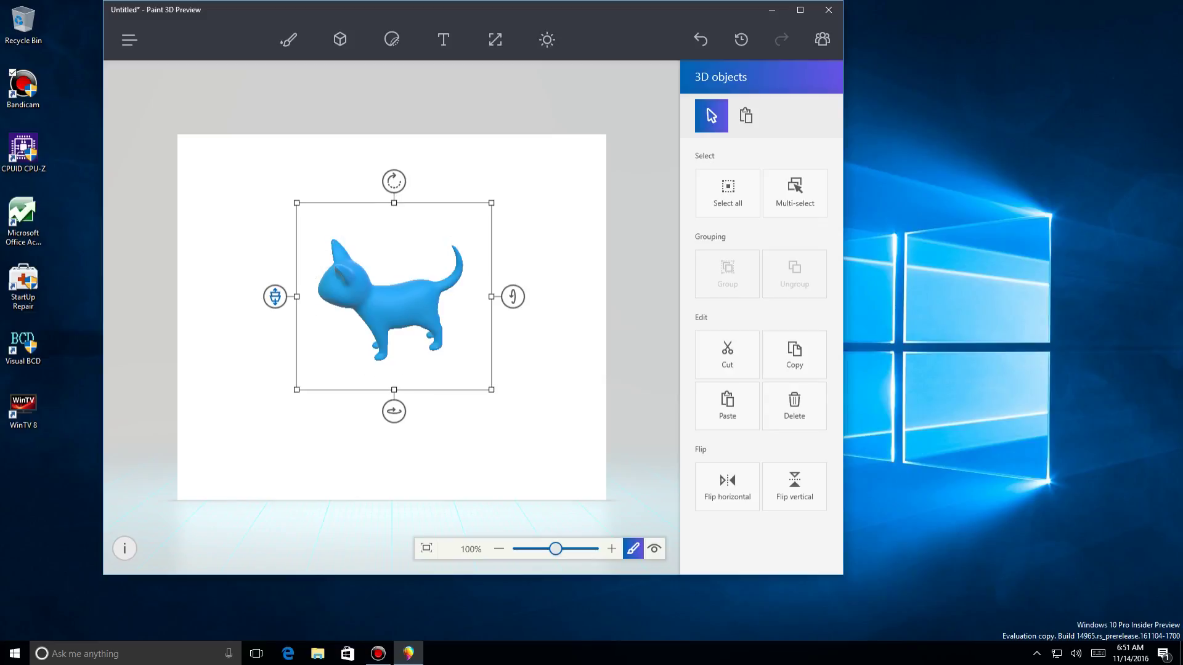
{"action": "left_click_drag", "start_coordinate": [274, 296], "coordinate": [274, 291]}
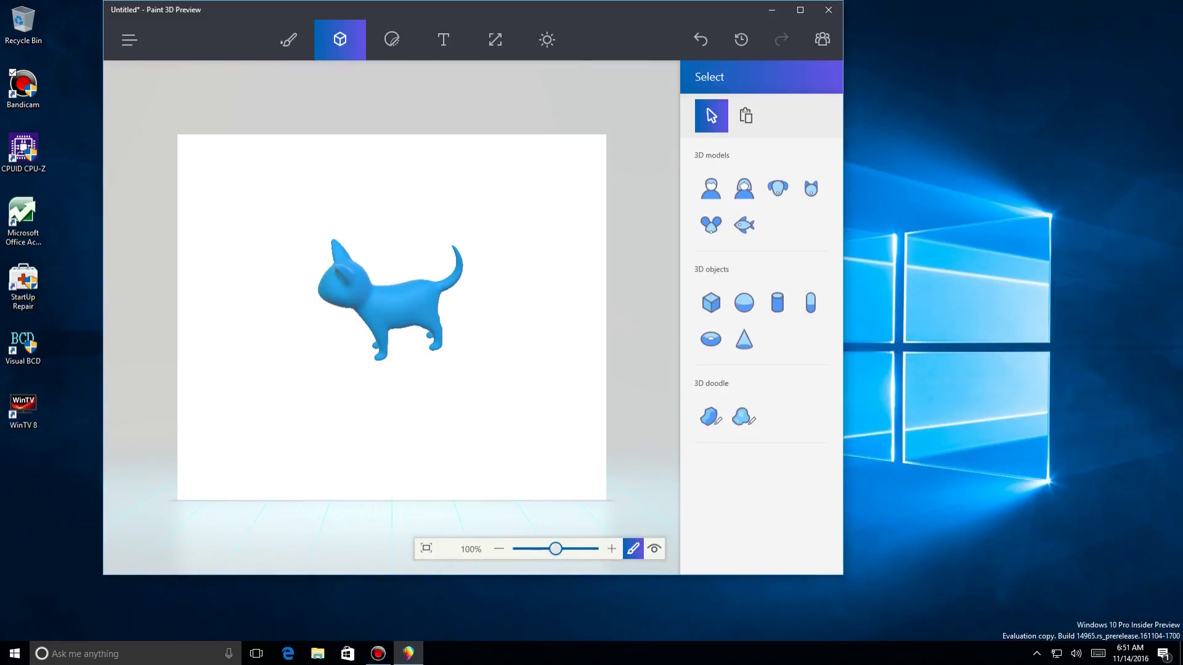
Step: Turn the cat about its vertical axis and correct its tilt so it stands level in a three-quarter view
{"action": "left_click", "coordinate": [394, 296]}
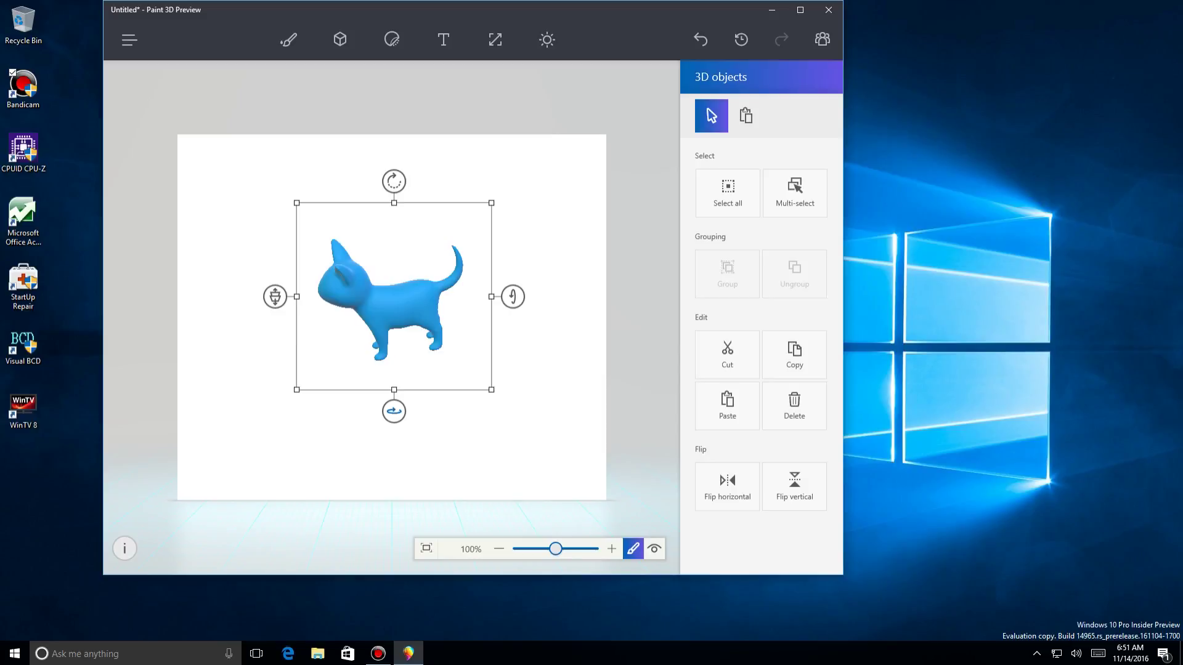
{"action": "left_click_drag", "start_coordinate": [394, 411], "coordinate": [475, 411]}
{"action": "left_click_drag", "start_coordinate": [491, 297], "coordinate": [490, 269]}
{"action": "left_click_drag", "start_coordinate": [393, 185], "coordinate": [346, 196]}
{"action": "left_click_drag", "start_coordinate": [460, 295], "coordinate": [463, 271]}
Step: Add a tall blue 3D man model beside the cat's tail and deselect it
{"action": "left_click_drag", "start_coordinate": [474, 168], "coordinate": [580, 471]}
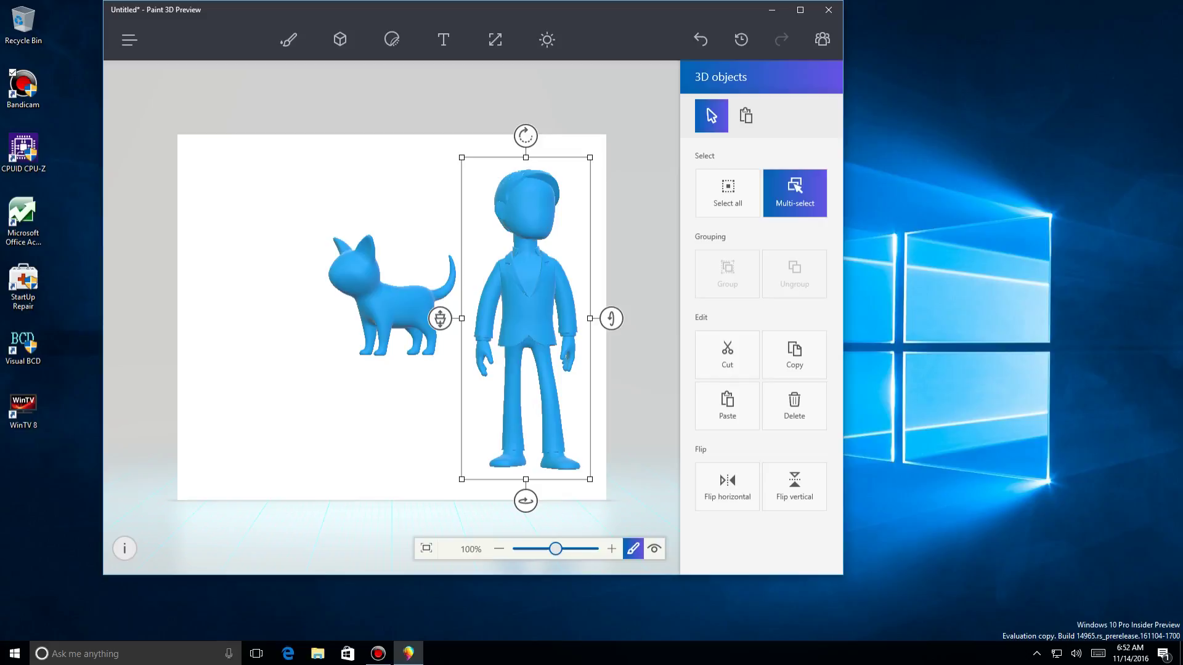
{"action": "key", "text": "Escape"}
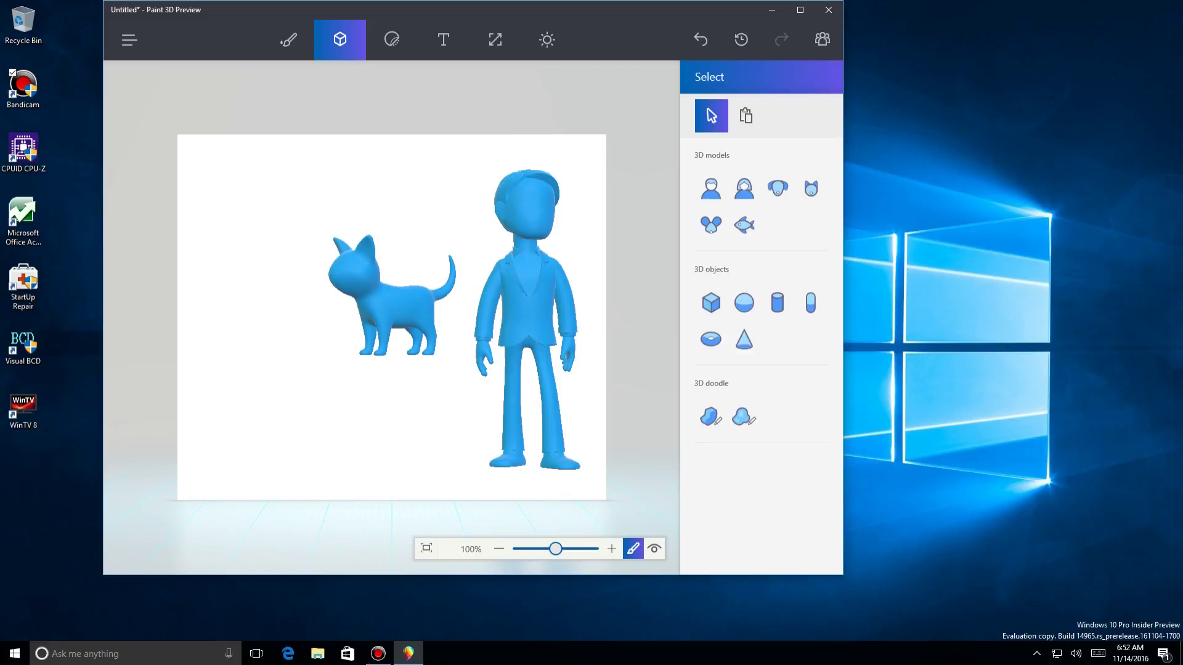
Step: Add a matte red 3D cube below and to the left of the cat, rotated to show three faces
{"action": "left_click", "coordinate": [711, 303]}
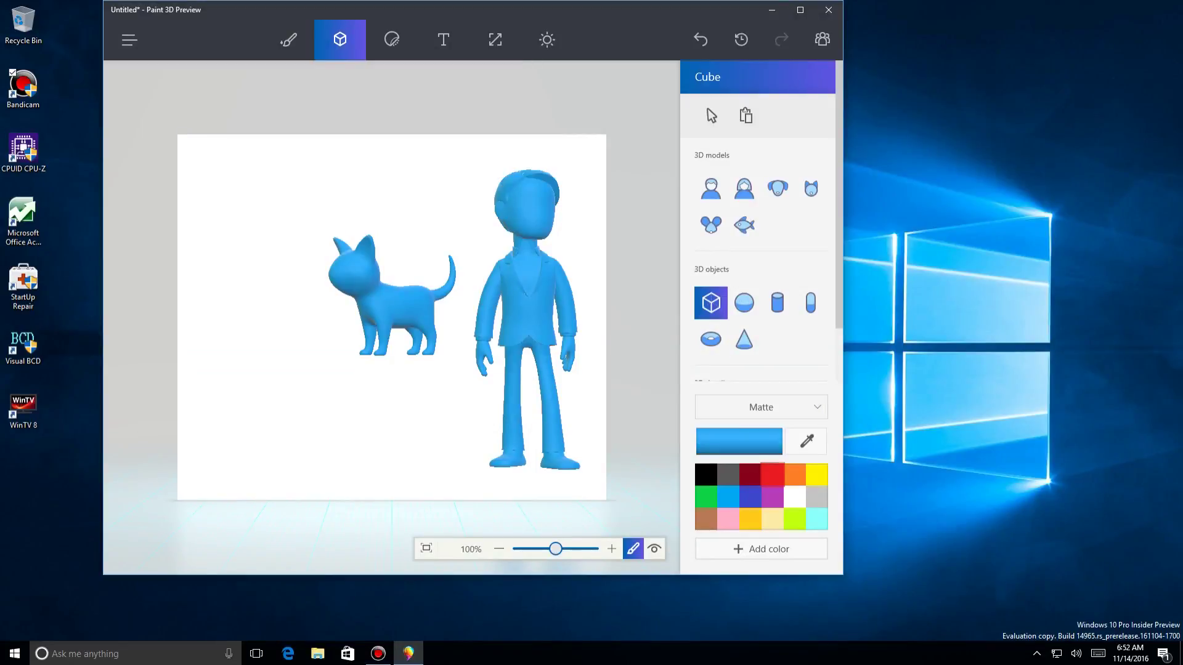
{"action": "left_click", "coordinate": [772, 474]}
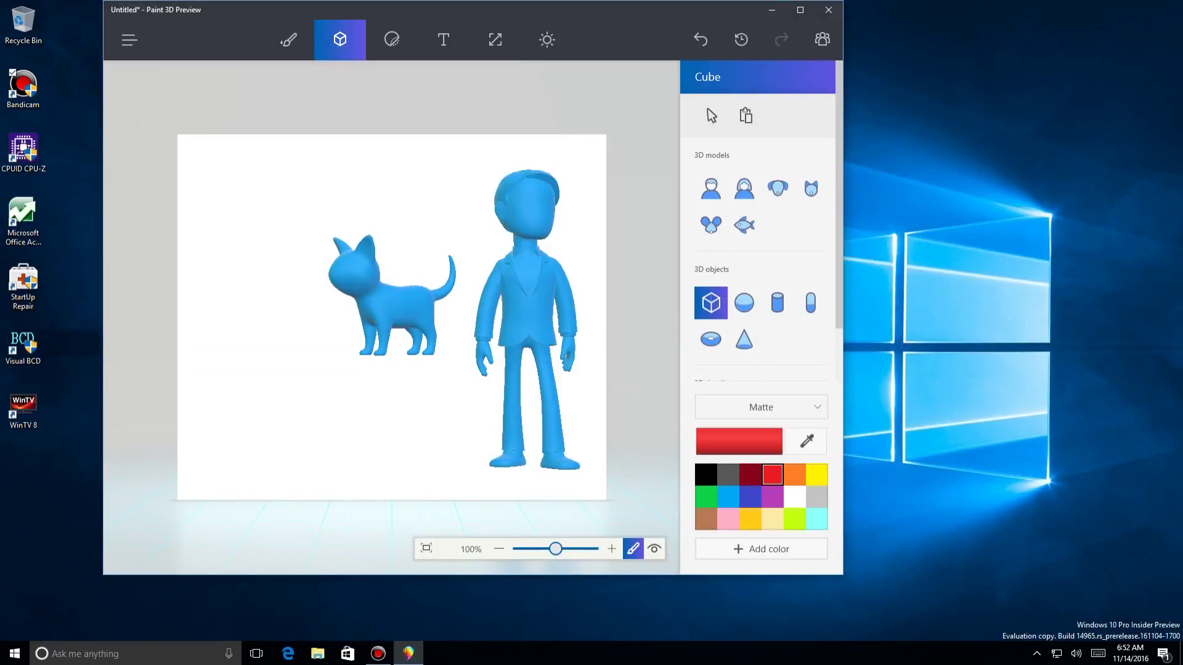
{"action": "left_click_drag", "start_coordinate": [242, 359], "coordinate": [340, 464]}
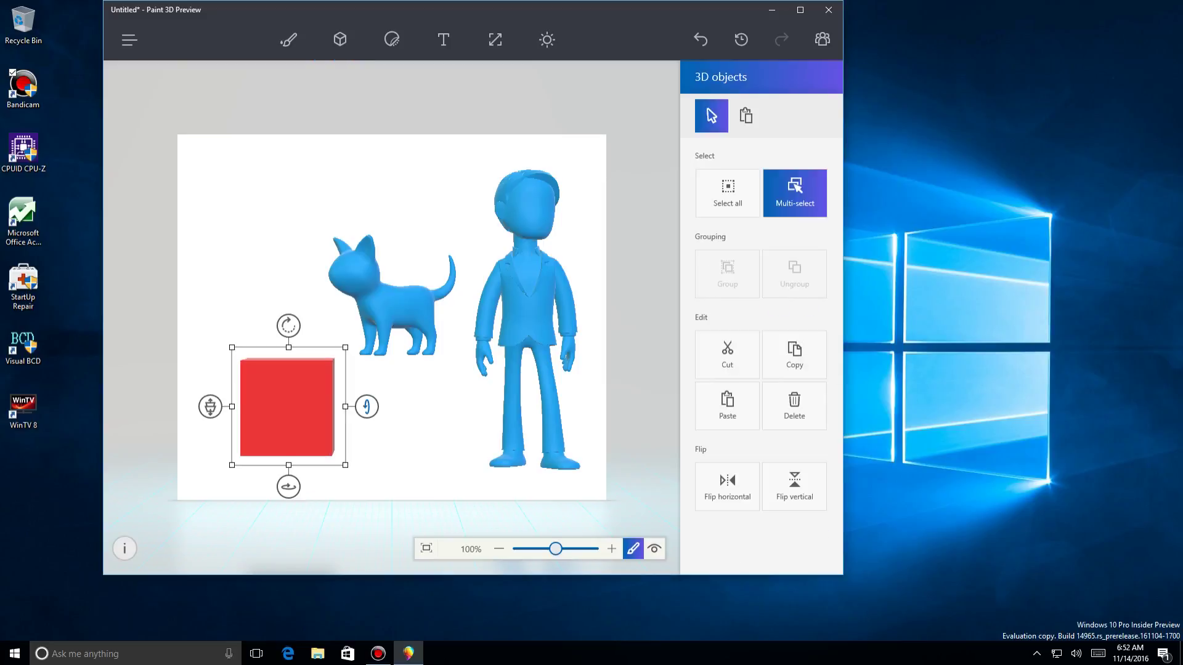
{"action": "left_click_drag", "start_coordinate": [288, 487], "coordinate": [306, 487]}
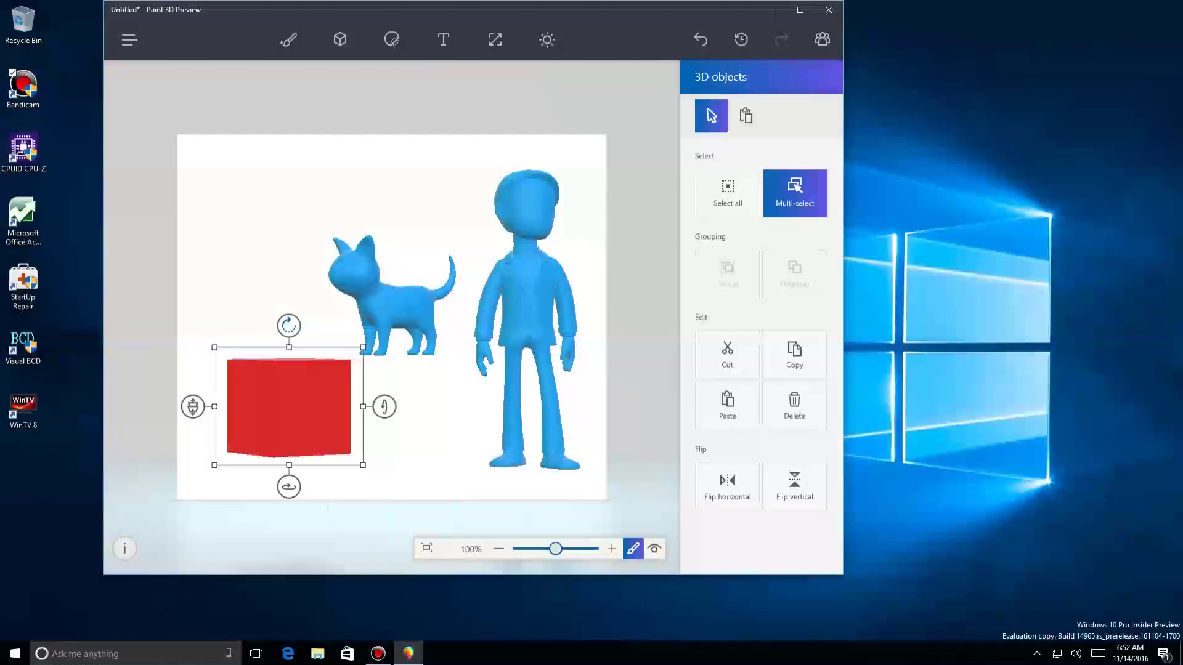
{"action": "left_click_drag", "start_coordinate": [384, 407], "coordinate": [377, 416]}
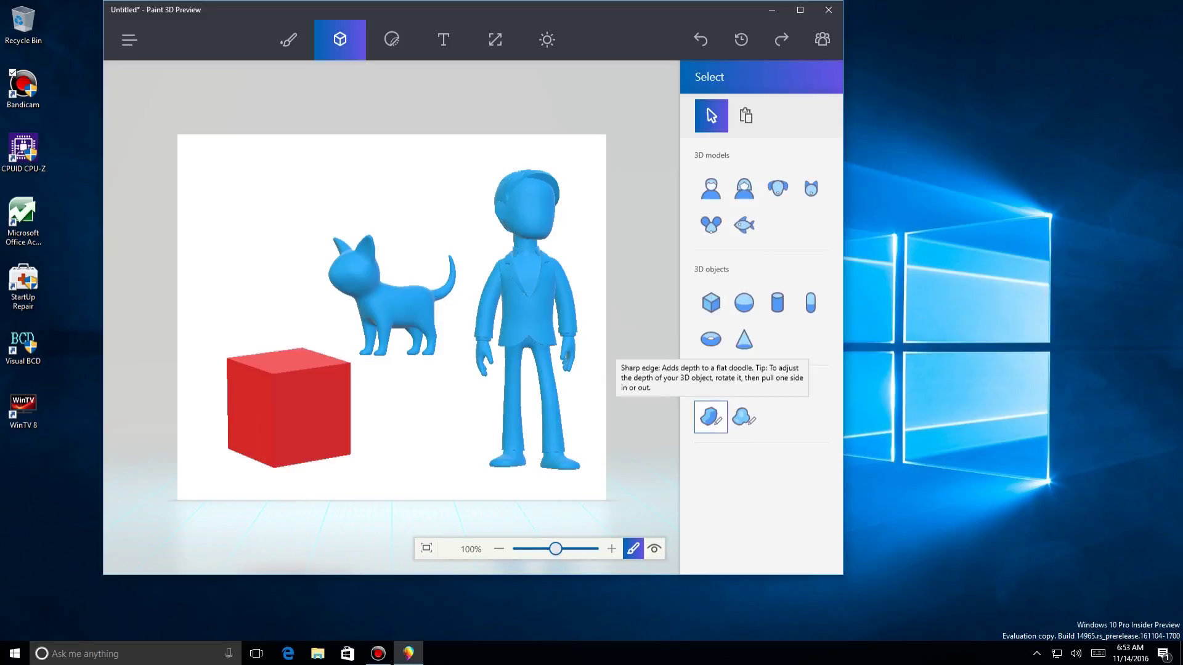
Step: Draw a small closed purple Sharp edge 3D doodle between the cube and the man, and rotate it to show its depth
{"action": "left_click", "coordinate": [710, 417]}
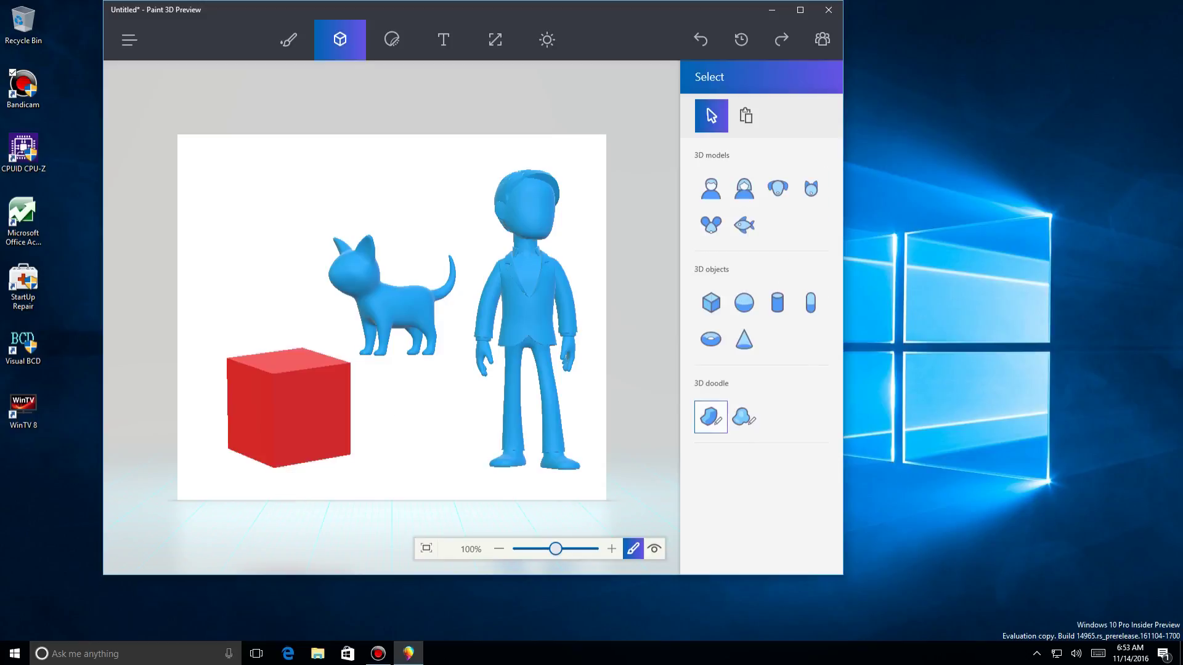
{"action": "mouse_move", "coordinate": [401, 393]}
{"action": "left_mouse_down"}
{"action": "mouse_move", "coordinate": [430, 442]}
{"action": "mouse_move", "coordinate": [447, 398]}
{"action": "left_mouse_up"}
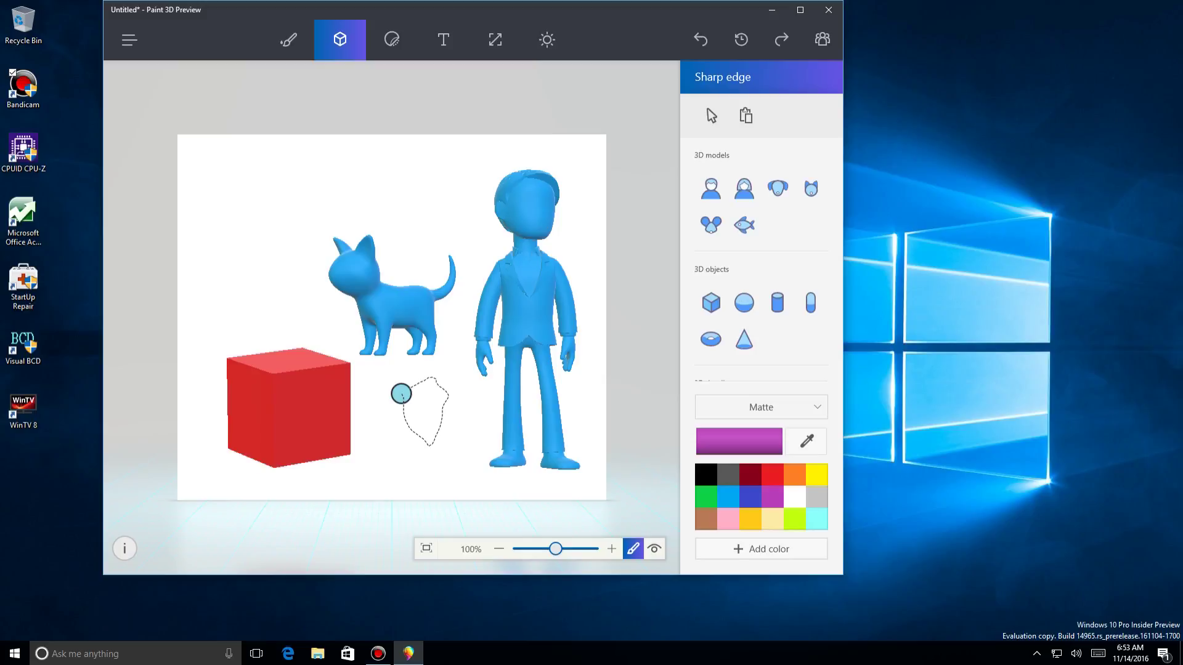
{"action": "left_click_drag", "start_coordinate": [401, 393], "coordinate": [401, 394]}
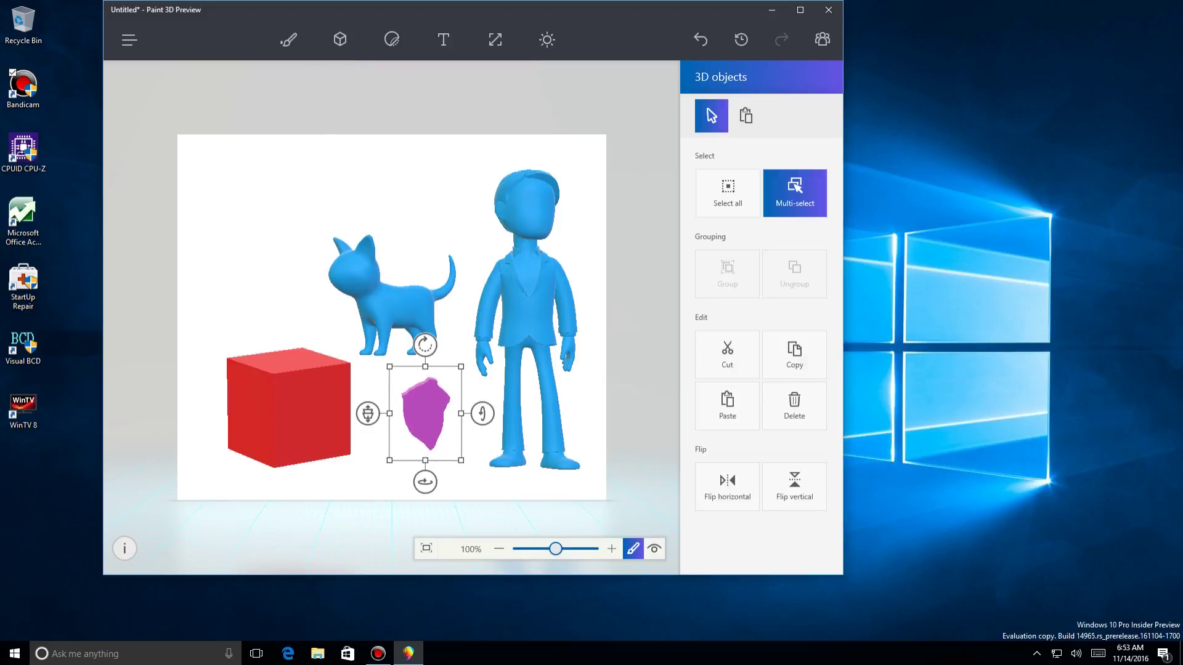
{"action": "mouse_move", "coordinate": [482, 413]}
{"action": "left_mouse_down"}
{"action": "mouse_move", "coordinate": [482, 428]}
{"action": "mouse_move", "coordinate": [482, 401]}
{"action": "mouse_move", "coordinate": [482, 425]}
{"action": "left_mouse_up"}
{"action": "left_click_drag", "start_coordinate": [425, 333], "coordinate": [461, 340]}
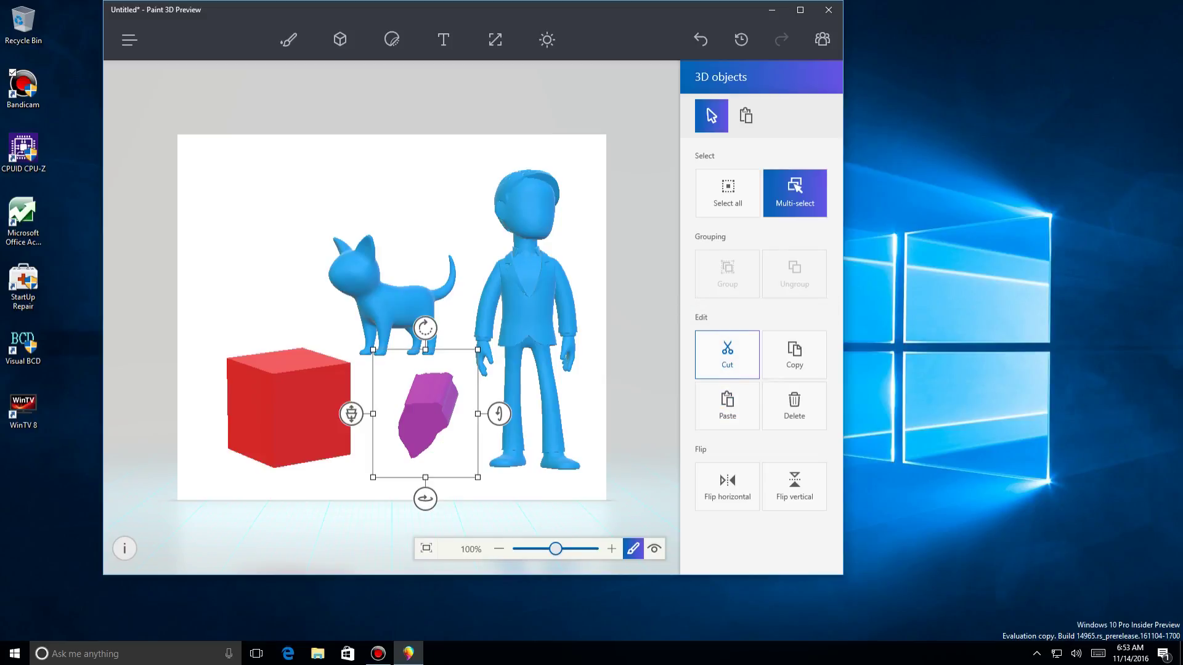
Step: Cut the purple doodle from the canvas, and undo the cut
{"action": "left_click", "coordinate": [727, 354]}
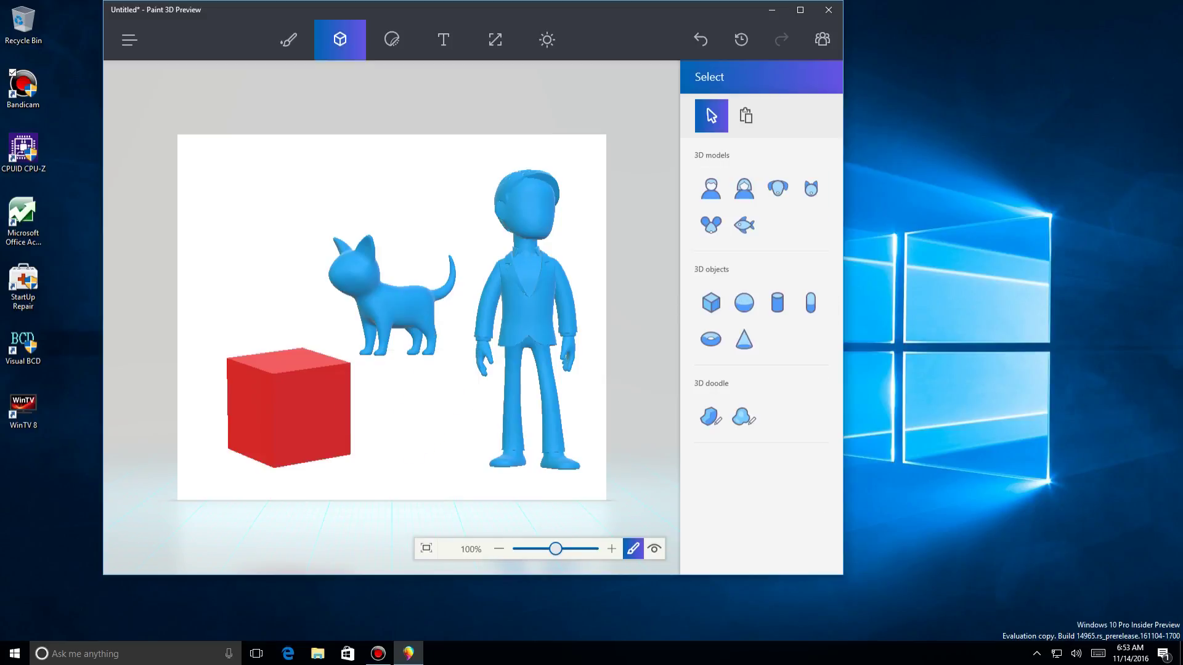
{"action": "key", "text": "ctrl+z"}
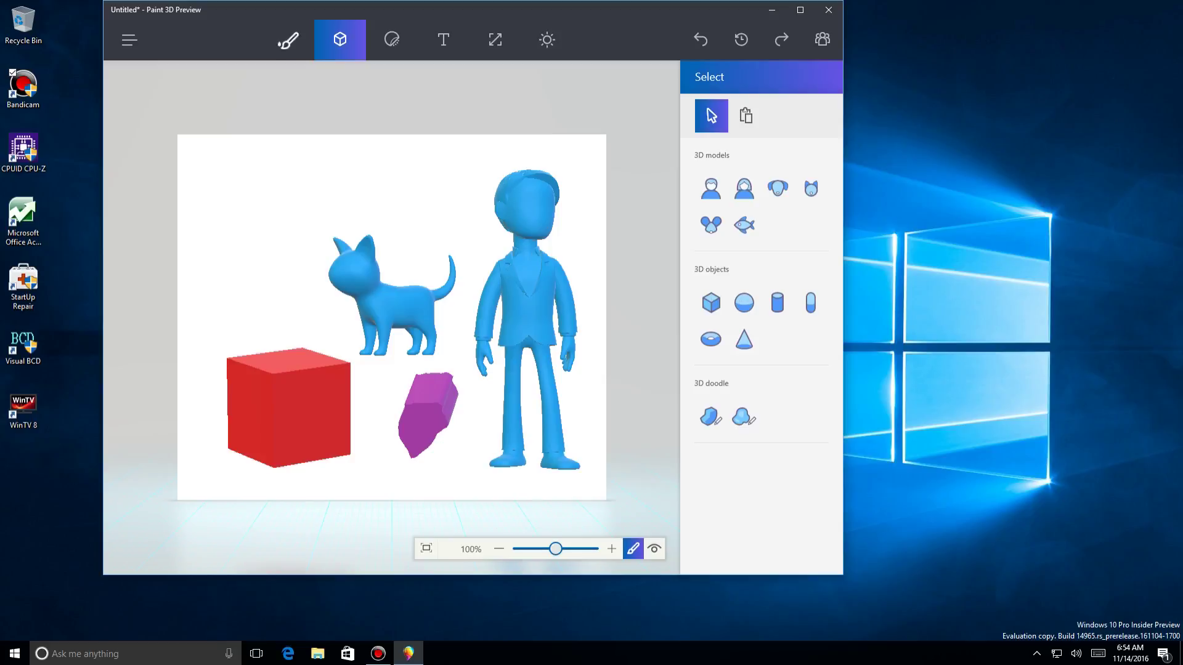
Step: Paint a dark red matte Crayon streak on the blue man from the jacket front down the leg farther from the doodle
{"action": "left_click", "coordinate": [288, 39]}
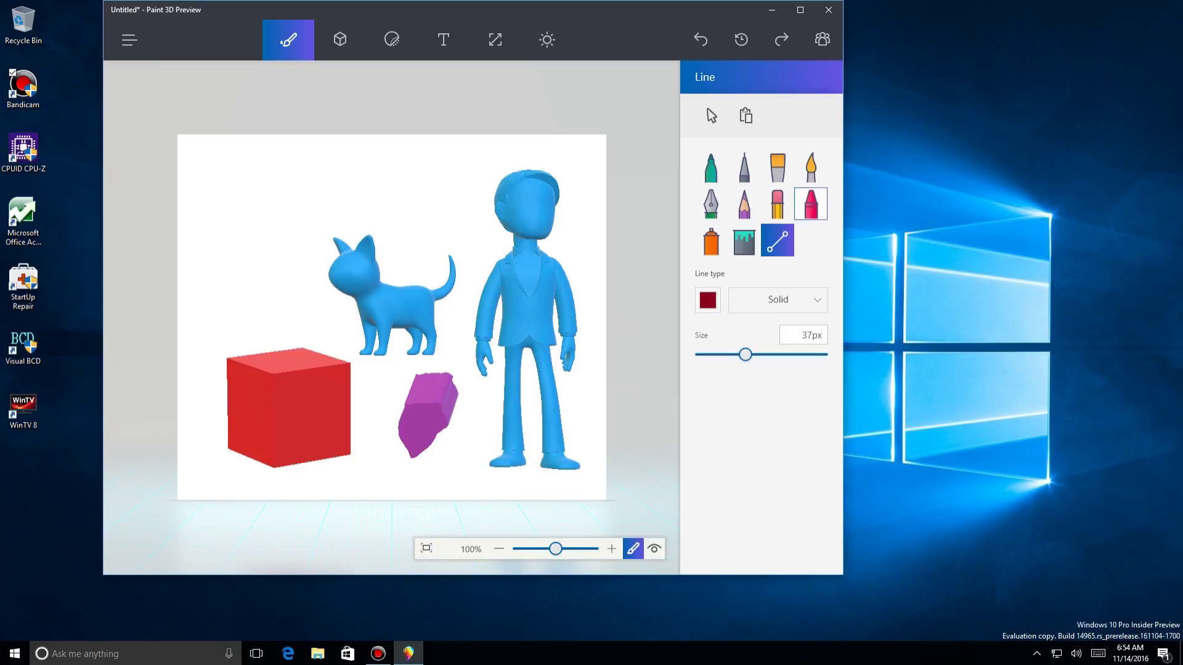
{"action": "left_click", "coordinate": [811, 203]}
{"action": "left_click", "coordinate": [534, 299]}
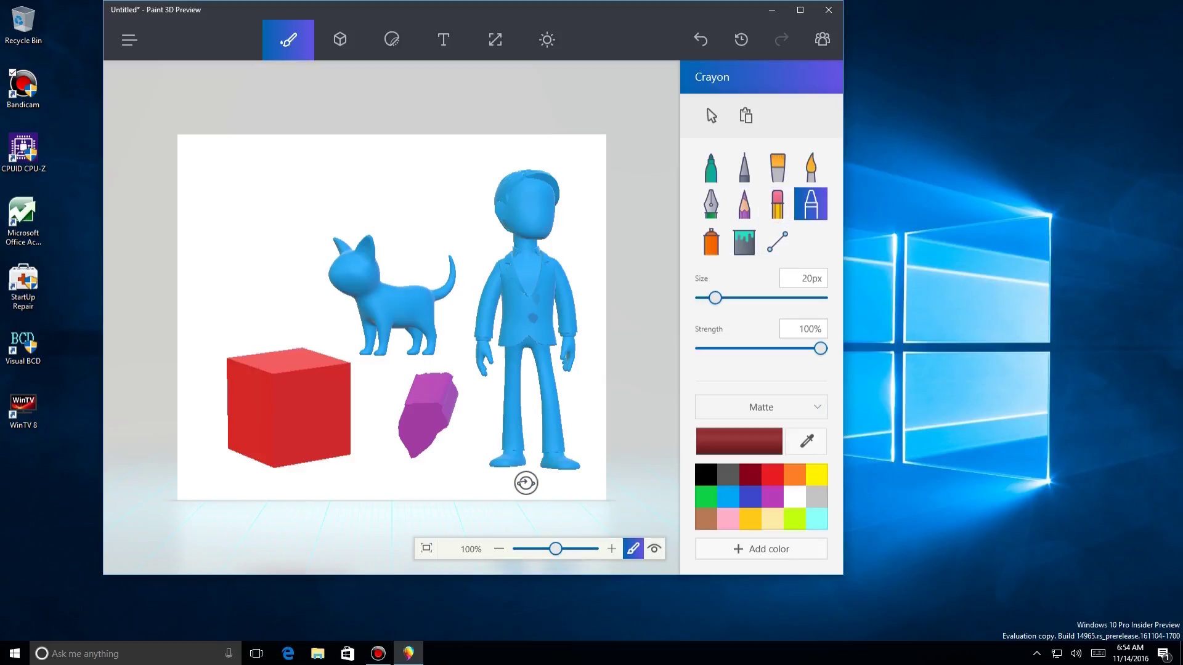
{"action": "left_click", "coordinate": [750, 474]}
{"action": "mouse_move", "coordinate": [524, 275]}
{"action": "left_mouse_down"}
{"action": "mouse_move", "coordinate": [554, 346]}
{"action": "mouse_move", "coordinate": [556, 401]}
{"action": "mouse_move", "coordinate": [525, 294]}
{"action": "mouse_move", "coordinate": [552, 450]}
{"action": "left_mouse_up"}
{"action": "mouse_move", "coordinate": [545, 450]}
{"action": "left_mouse_down"}
{"action": "mouse_move", "coordinate": [562, 452]}
{"action": "mouse_move", "coordinate": [548, 455]}
{"action": "left_mouse_up"}
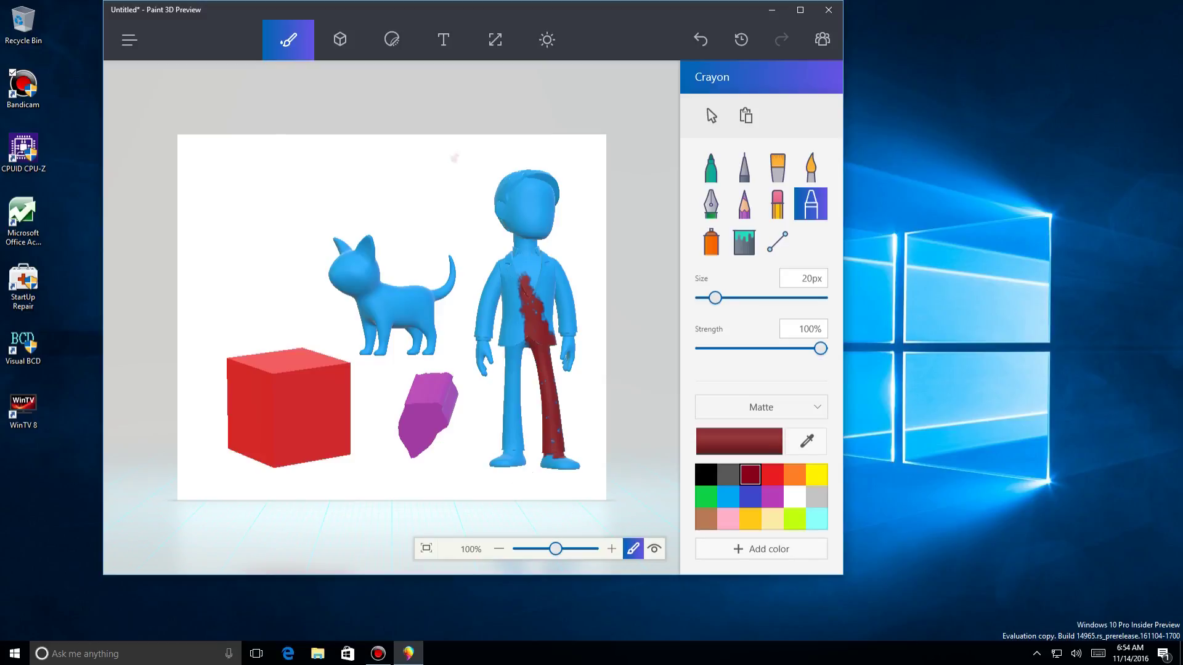
{"action": "left_click", "coordinate": [711, 116]}
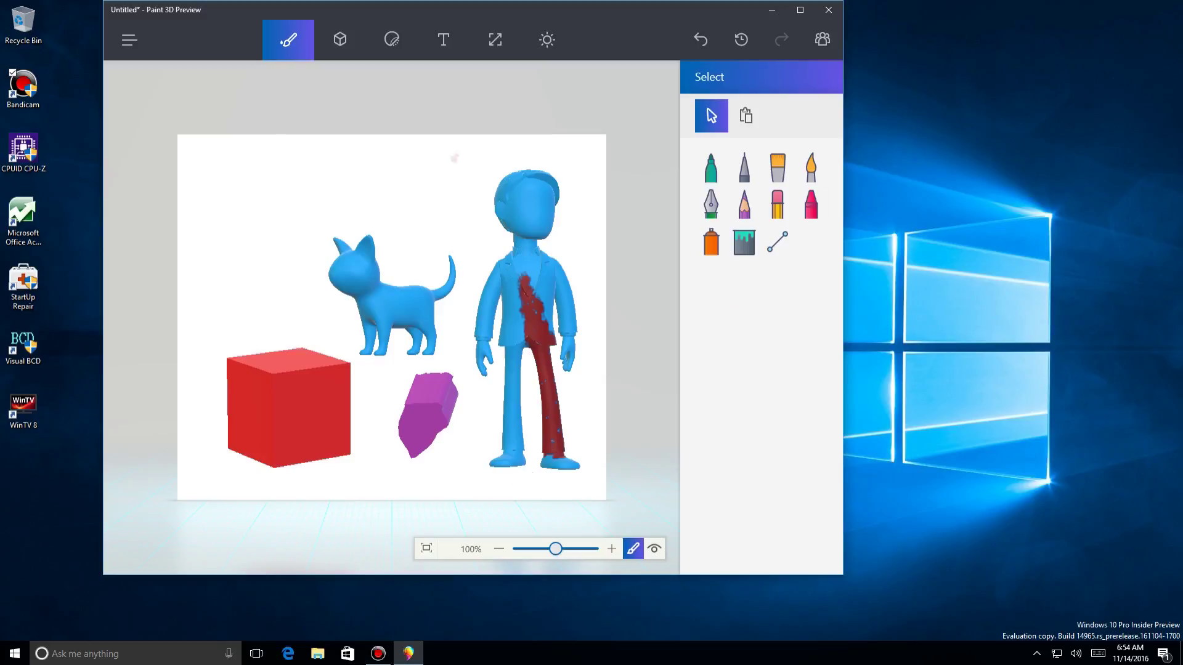
Step: Tilt the painted man slightly, turn him about his vertical axis toward the cat, adjust his lean and deselect him
{"action": "left_click", "coordinate": [340, 39]}
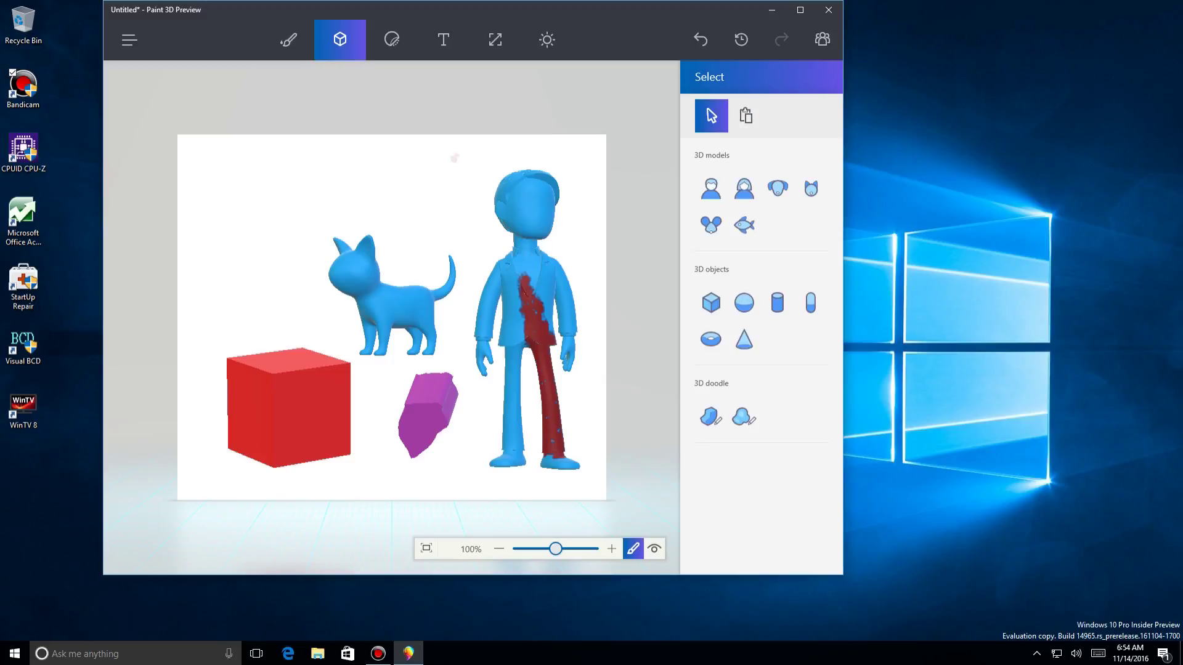
{"action": "left_click", "coordinate": [526, 318]}
{"action": "left_click_drag", "start_coordinate": [611, 319], "coordinate": [611, 292]}
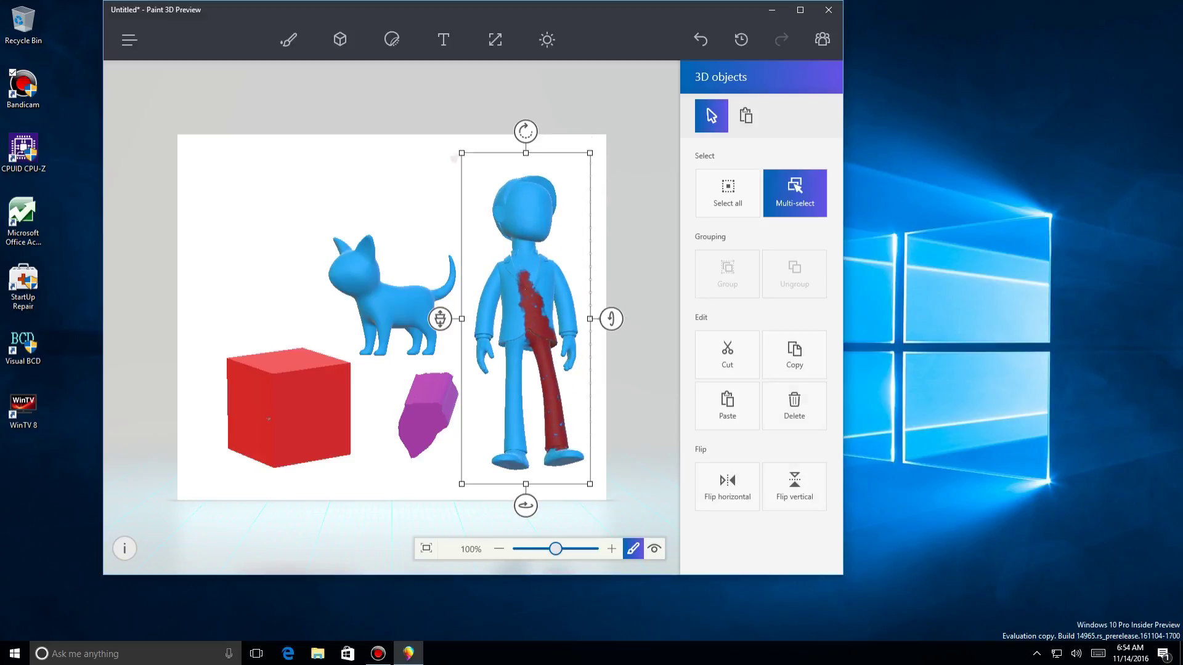
{"action": "mouse_move", "coordinate": [526, 132]}
{"action": "left_mouse_down"}
{"action": "mouse_move", "coordinate": [546, 131]}
{"action": "mouse_move", "coordinate": [526, 131]}
{"action": "left_mouse_up"}
{"action": "mouse_move", "coordinate": [526, 506]}
{"action": "left_mouse_down"}
{"action": "mouse_move", "coordinate": [649, 505]}
{"action": "mouse_move", "coordinate": [499, 505]}
{"action": "mouse_move", "coordinate": [652, 505]}
{"action": "mouse_move", "coordinate": [504, 506]}
{"action": "left_mouse_up"}
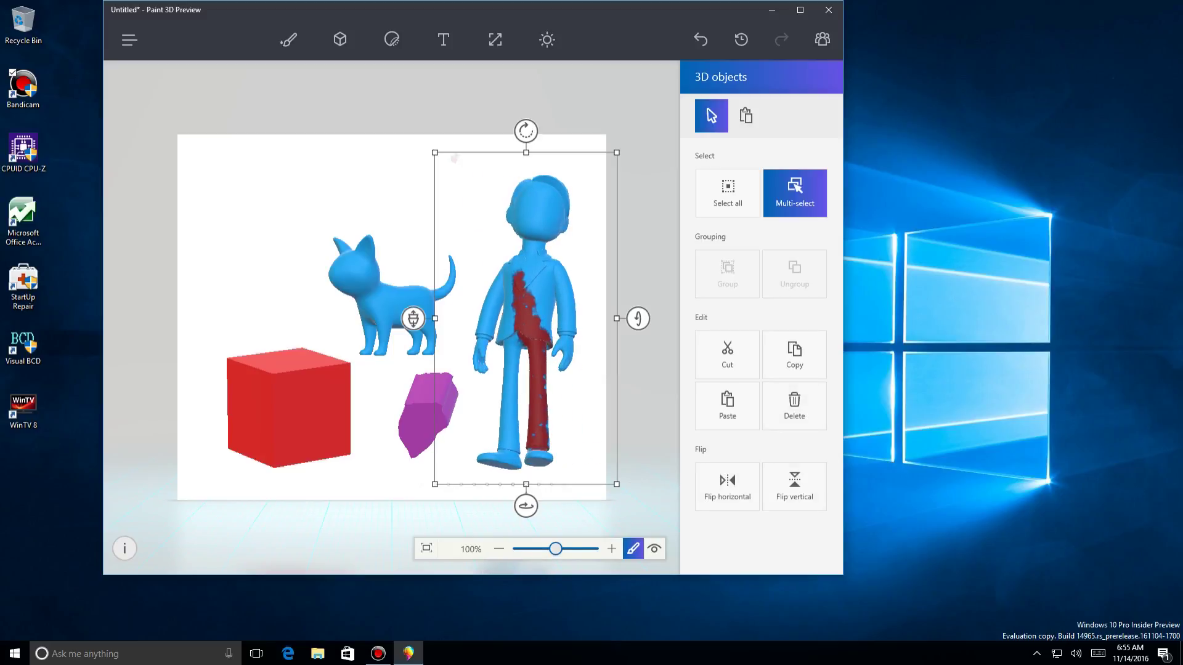
{"action": "left_click_drag", "start_coordinate": [526, 131], "coordinate": [512, 130]}
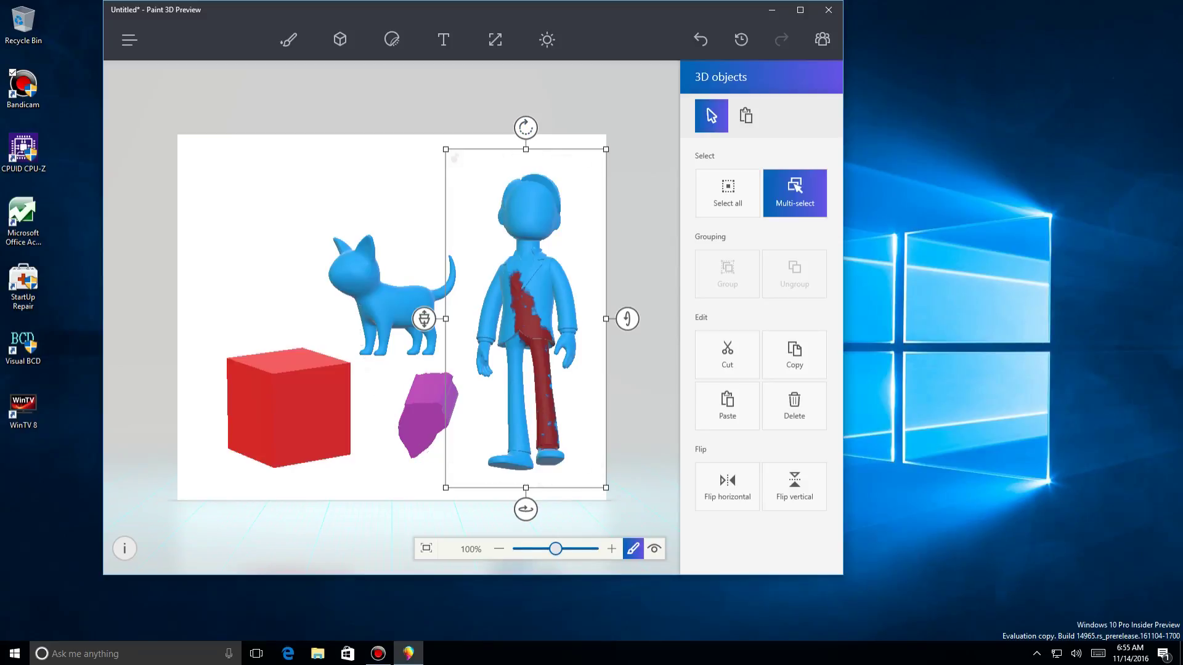
{"action": "left_click", "coordinate": [454, 158]}
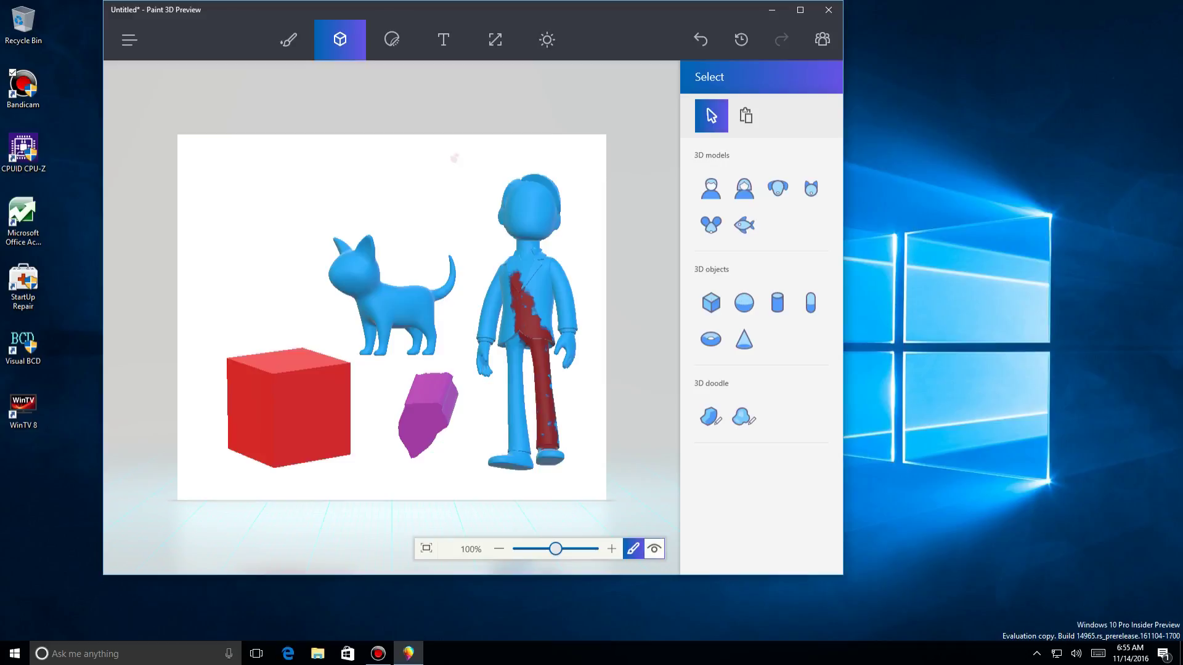
Step: Switch between the 3D perspective view and the flat editing view to compare the scene, ending in the perspective view
{"action": "left_click", "coordinate": [654, 549]}
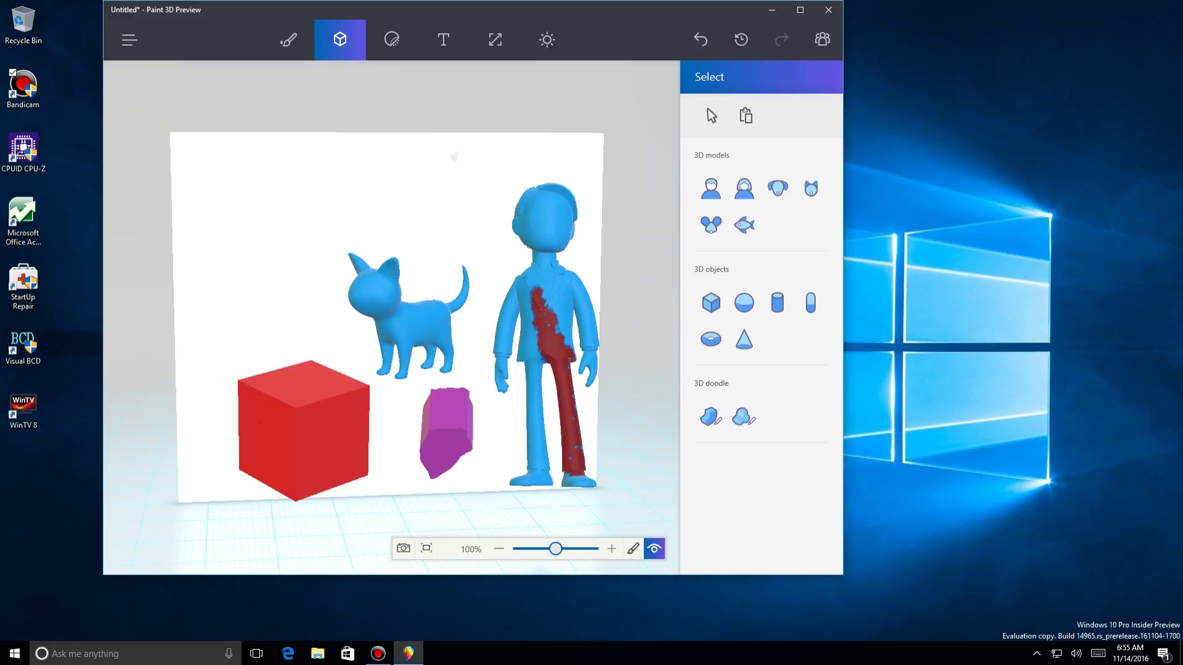
{"action": "left_click", "coordinate": [633, 548]}
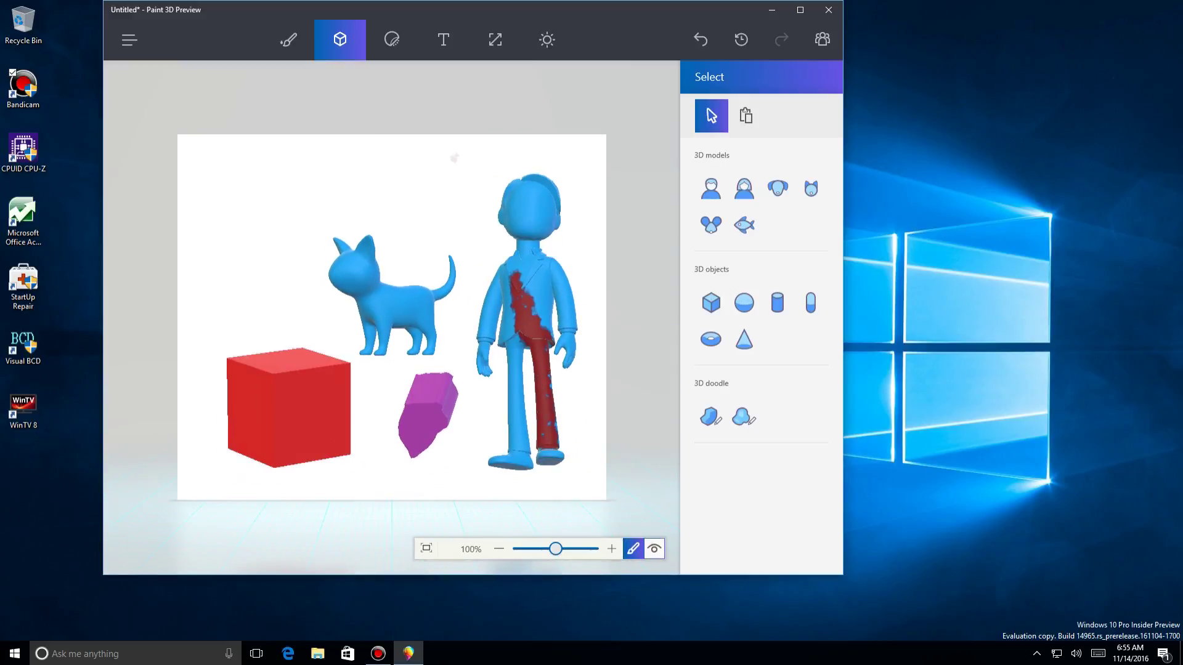
{"action": "left_click", "coordinate": [654, 549]}
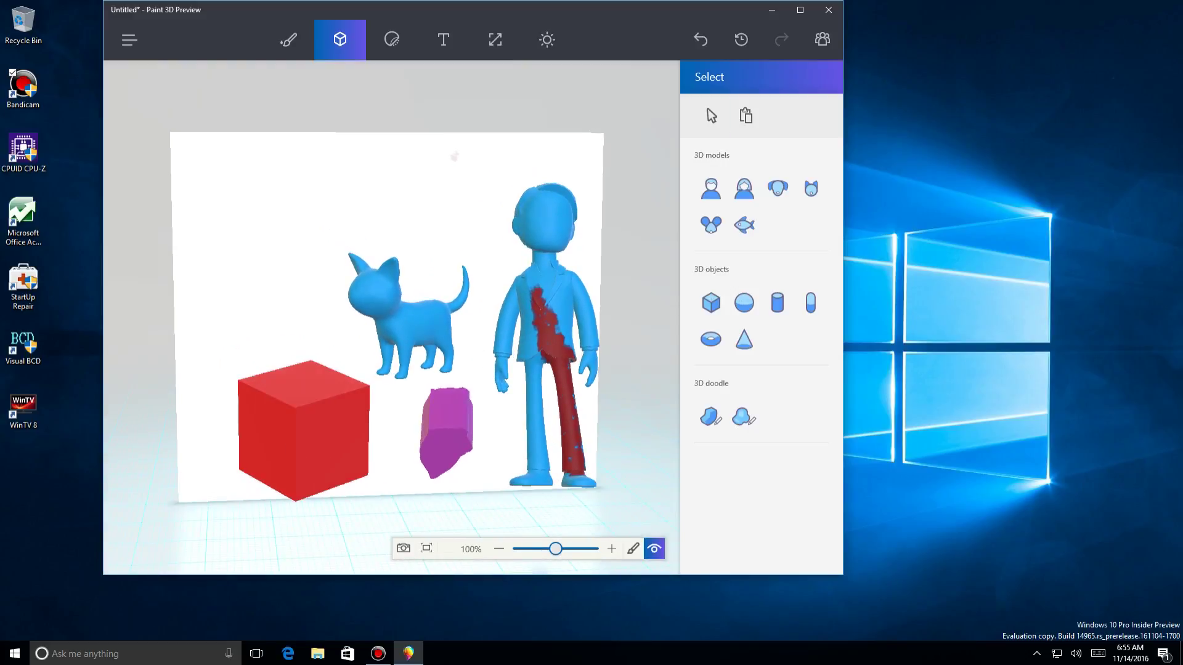